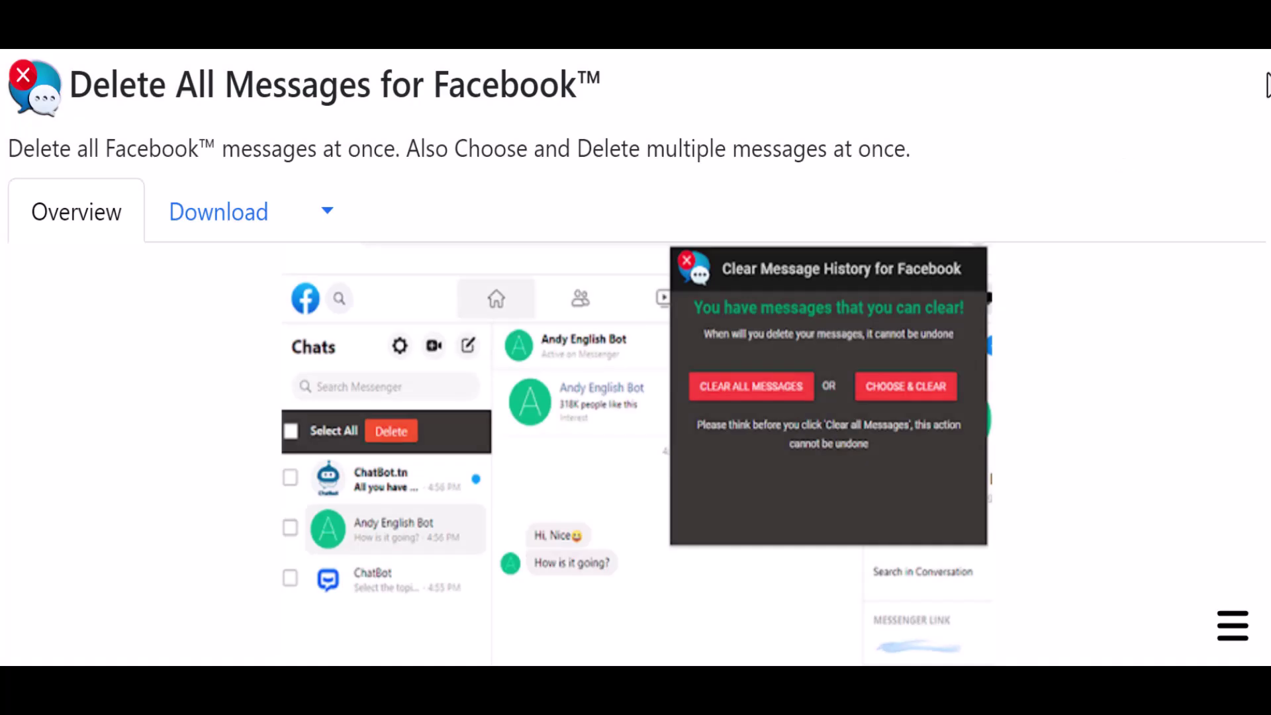
- Review the Delete All Messages for Facebook extension page, including its description and extension stats
scroll(1252, 85, "down", 3)
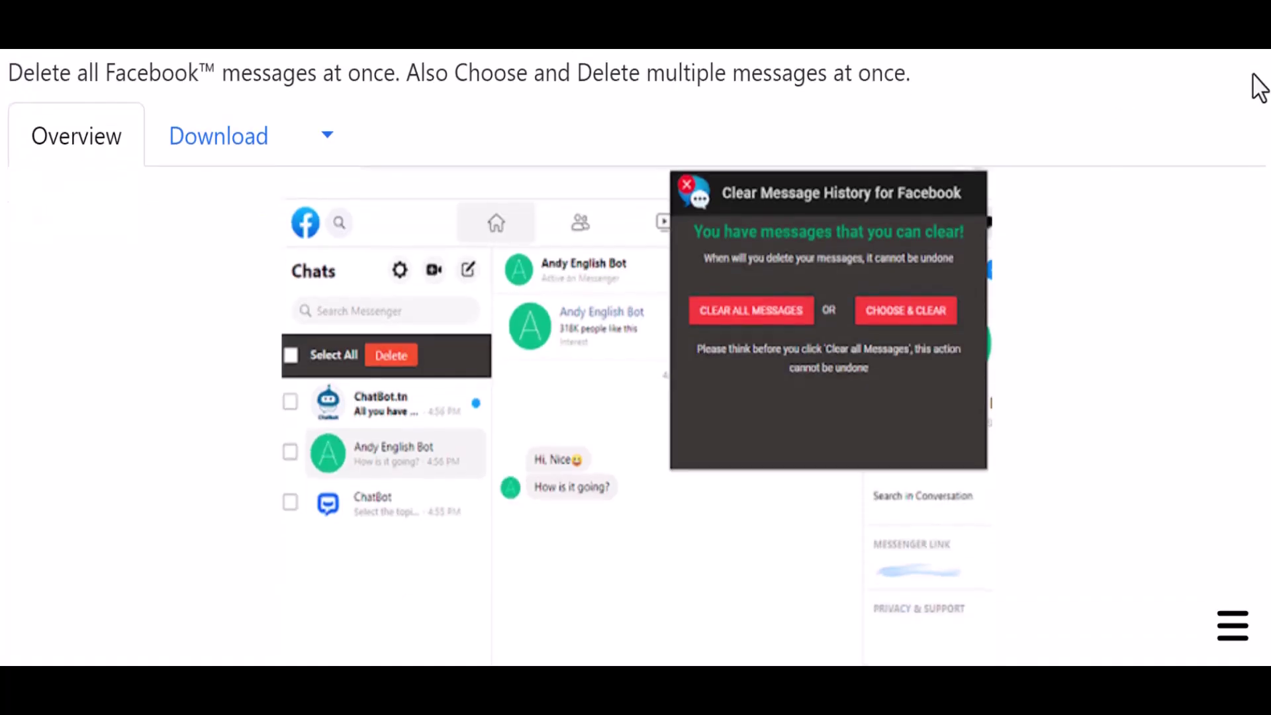
scroll(636, 358, "down", 5)
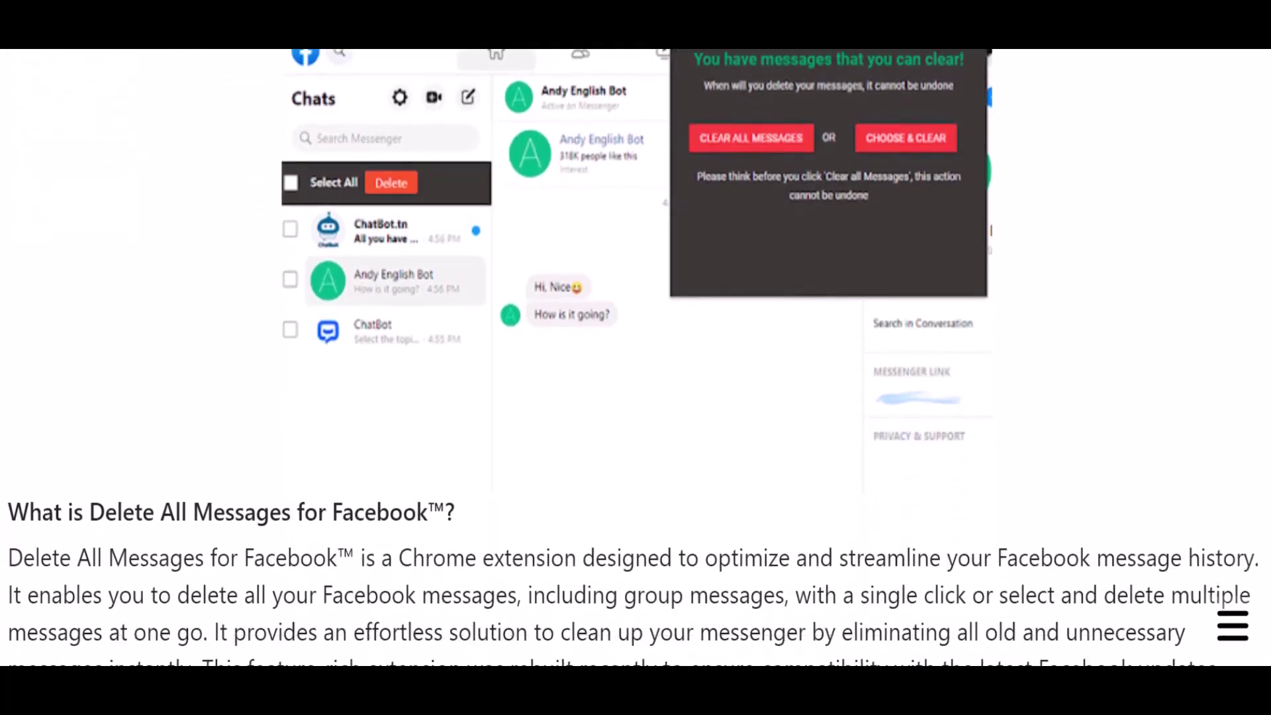
scroll(635, 358, "down", 5)
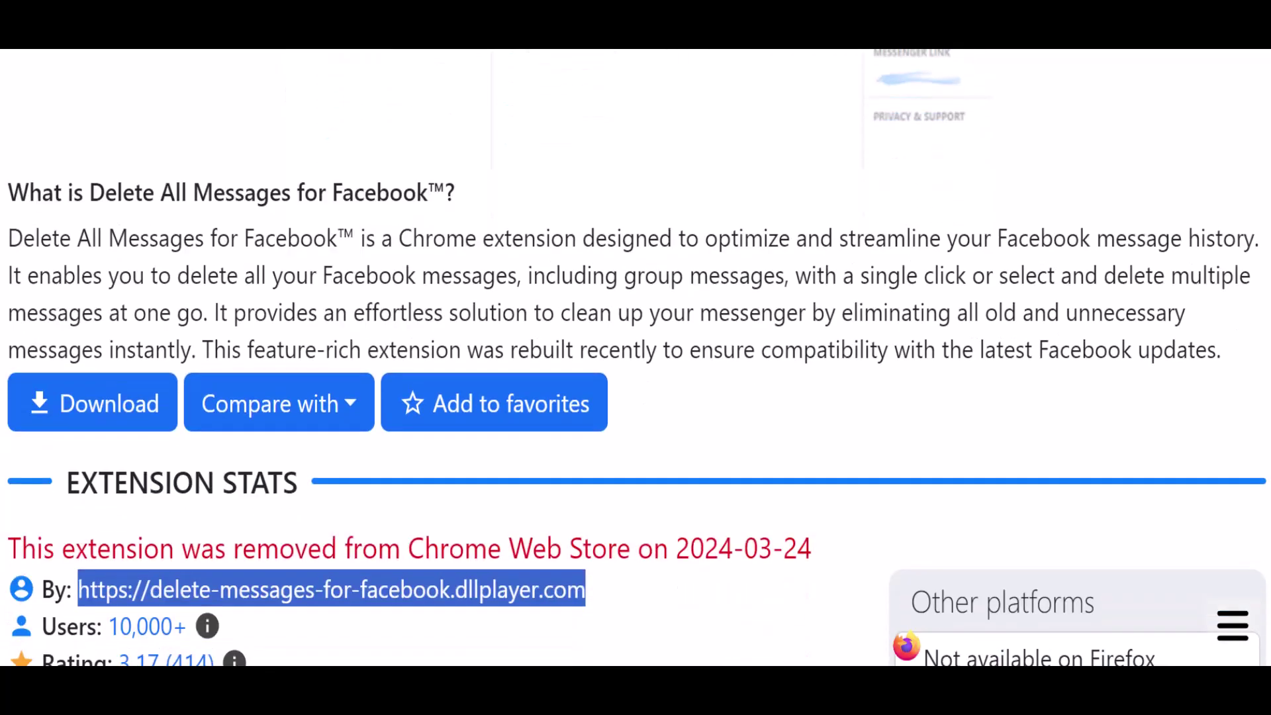
scroll(636, 357, "down", 4)
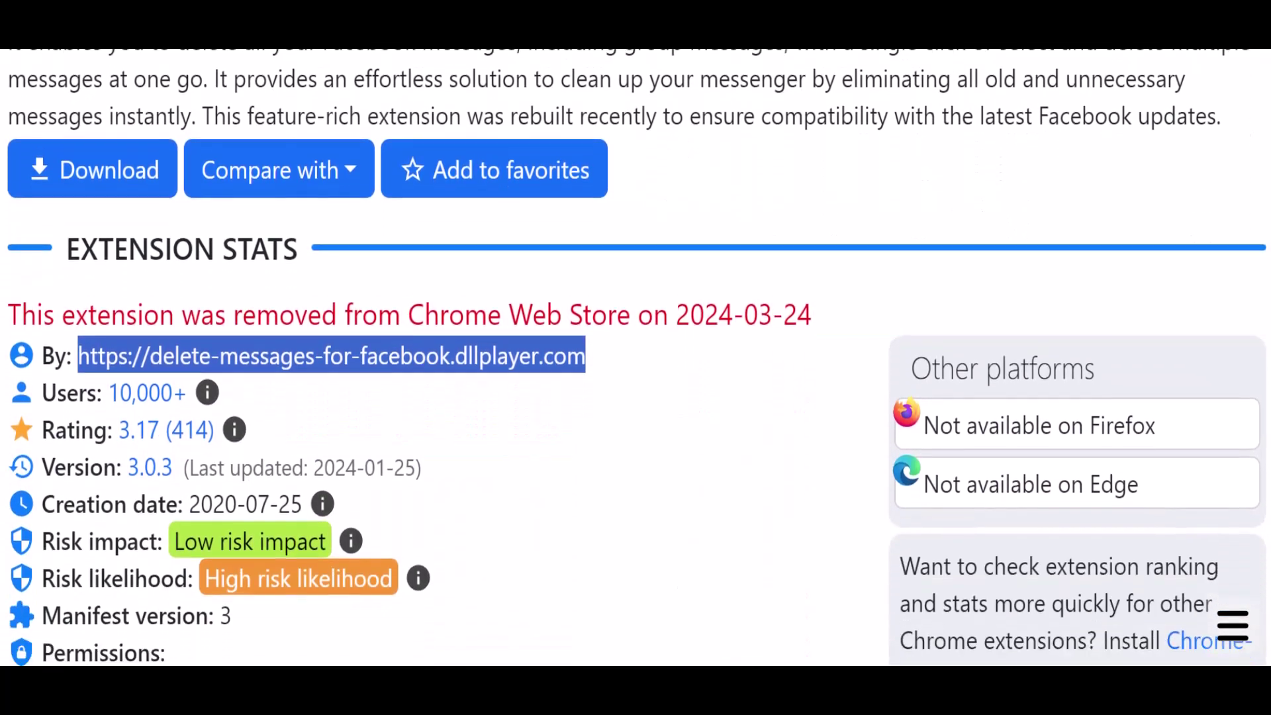
scroll(635, 358, "down", 6)
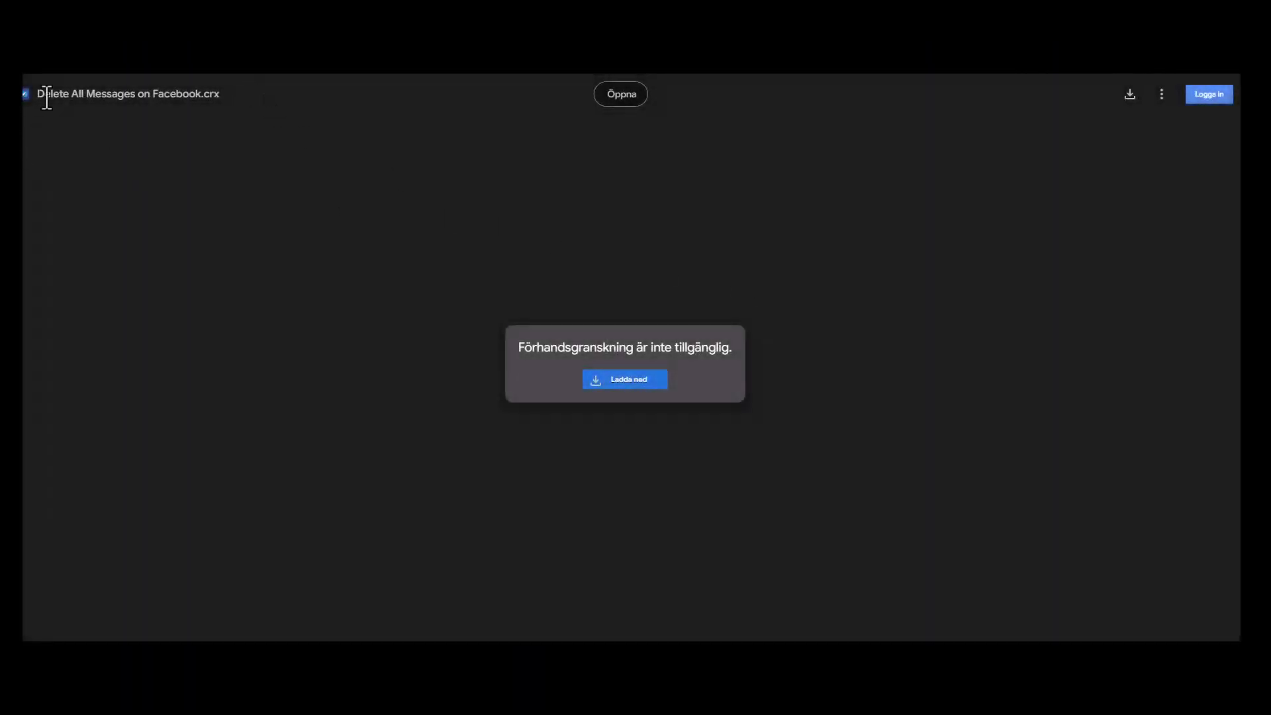
- Download the extension file Delete All Messages on Facebook.crx from its file-sharing page
left_click_drag(40, 94, 220, 93)
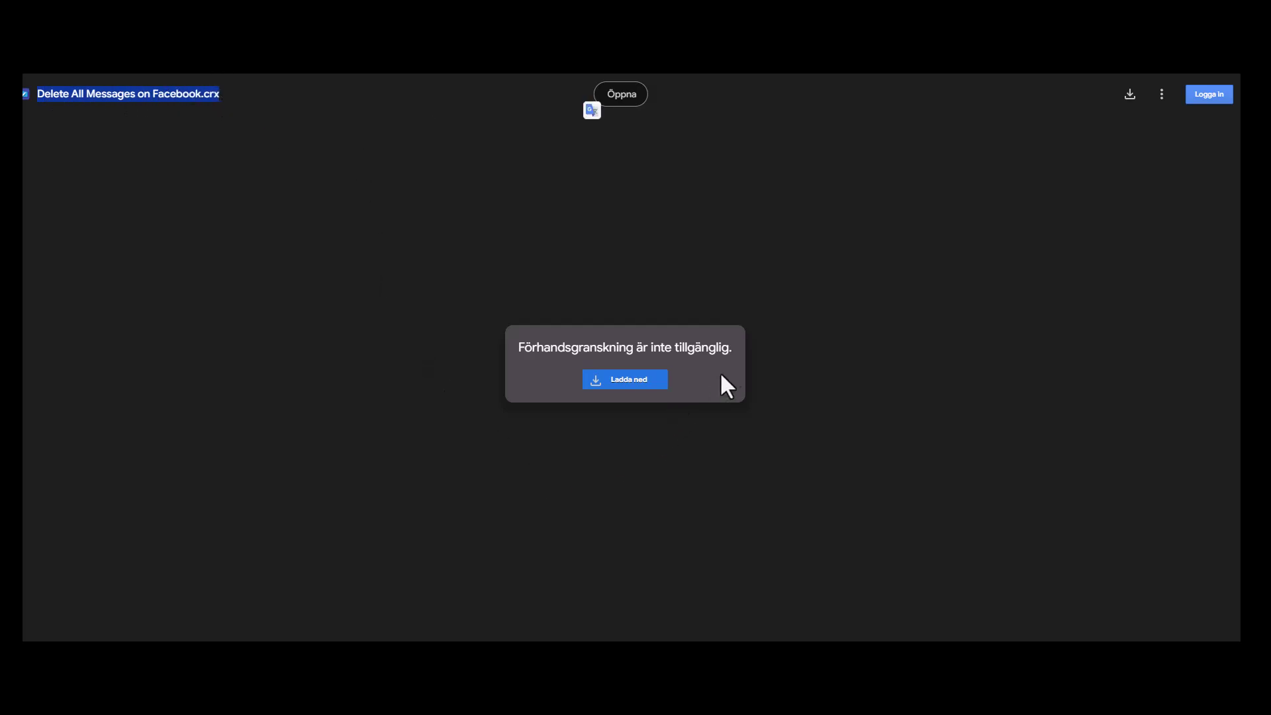
left_click(203, 93)
left_click(641, 383)
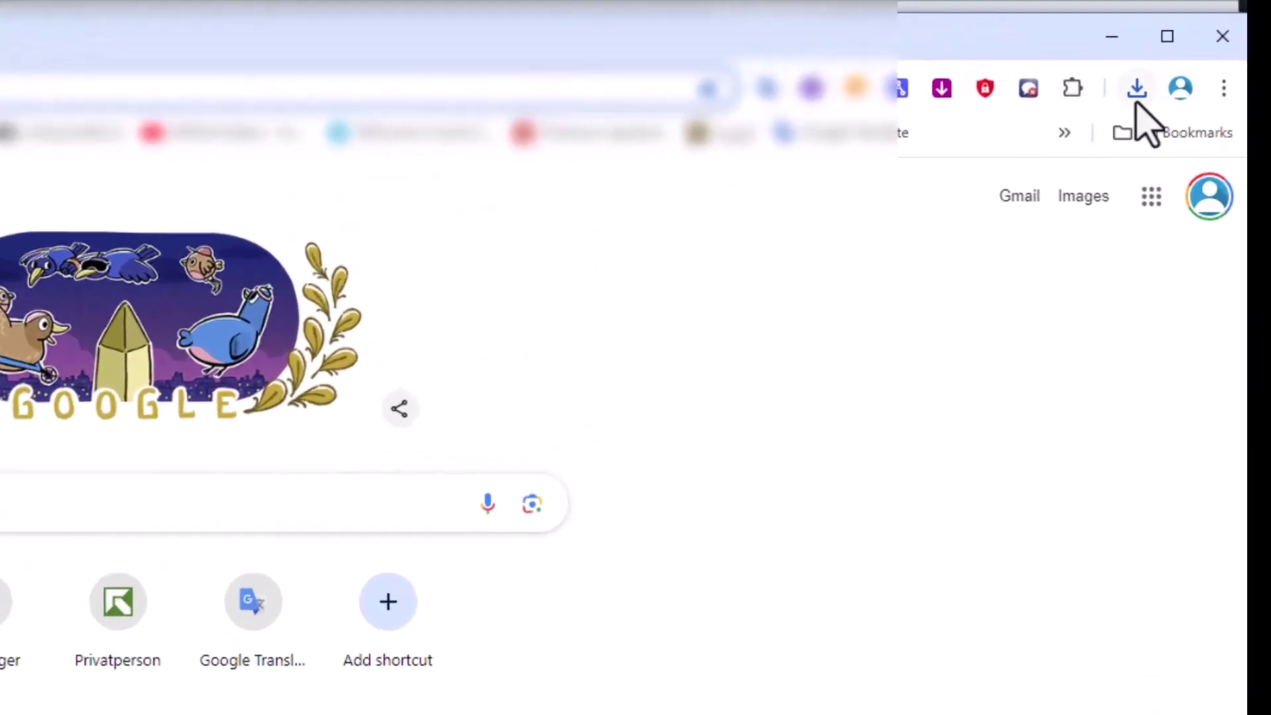
- Open the full download history and download the blocked llanmeibmphjpakiibhbfiojinbcajmb.crx as an unverified file
left_click(1136, 88)
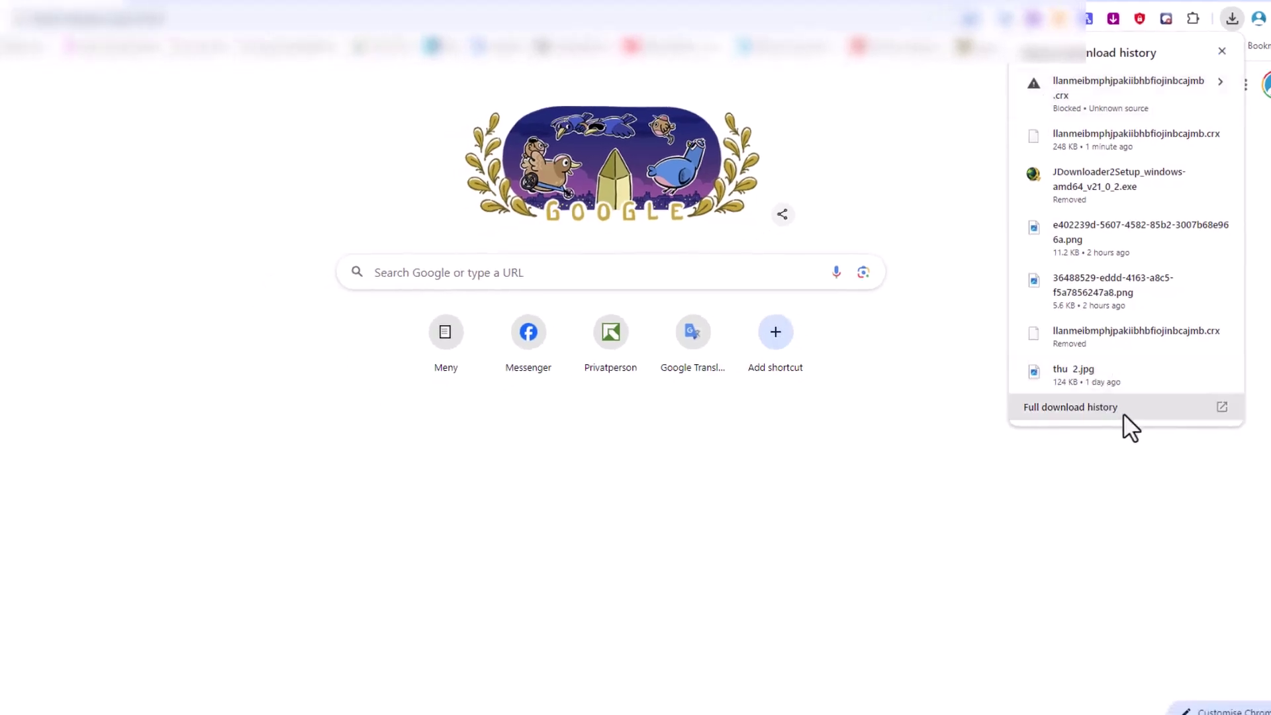
left_click(1124, 411)
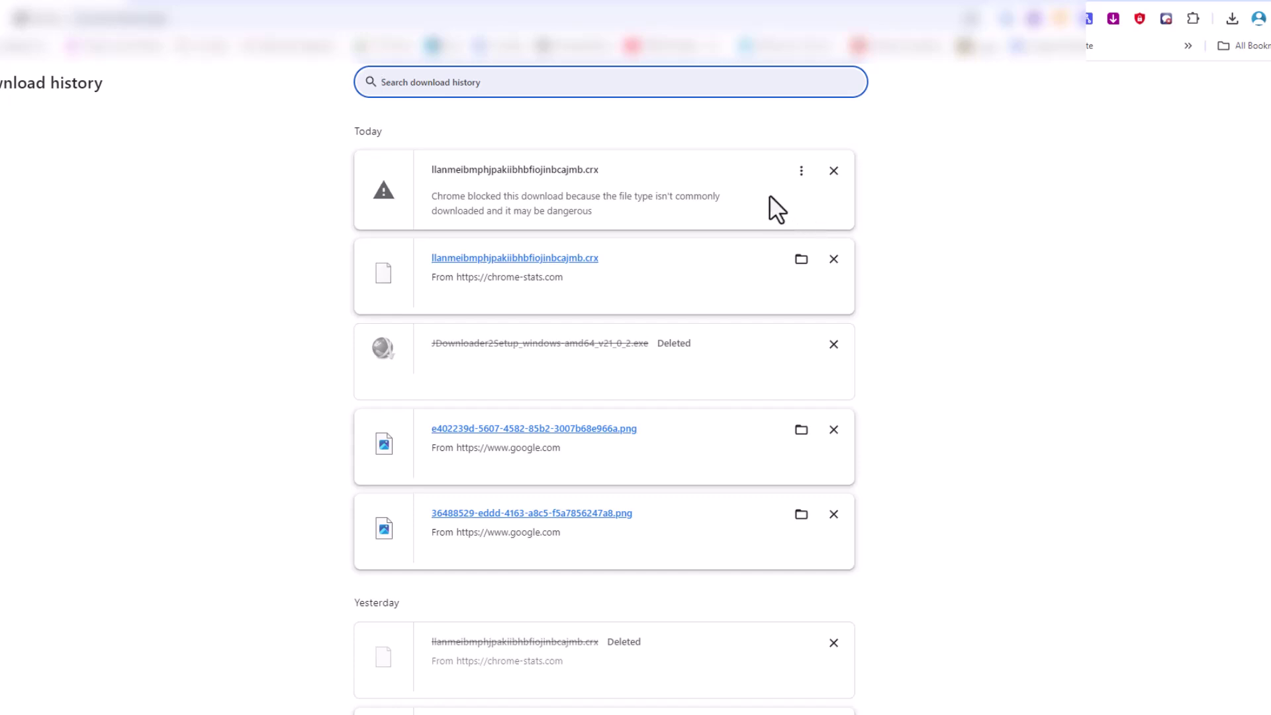
left_click(801, 171)
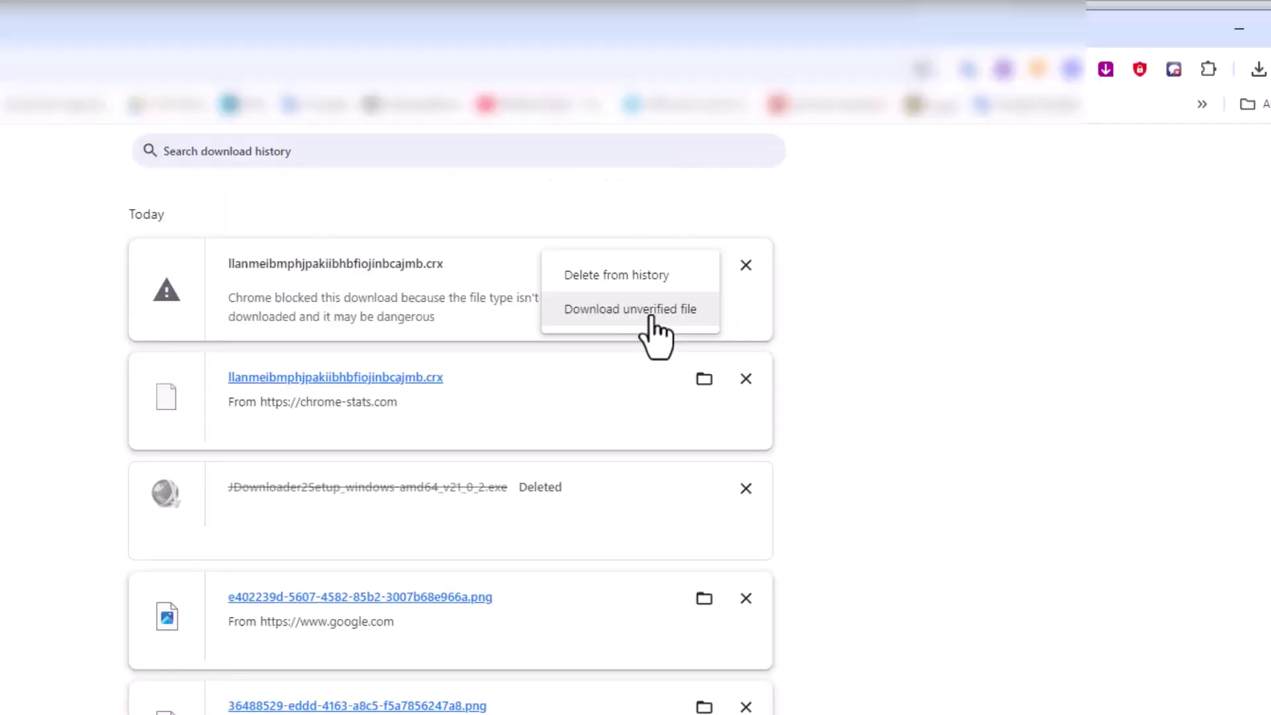
left_click(634, 317)
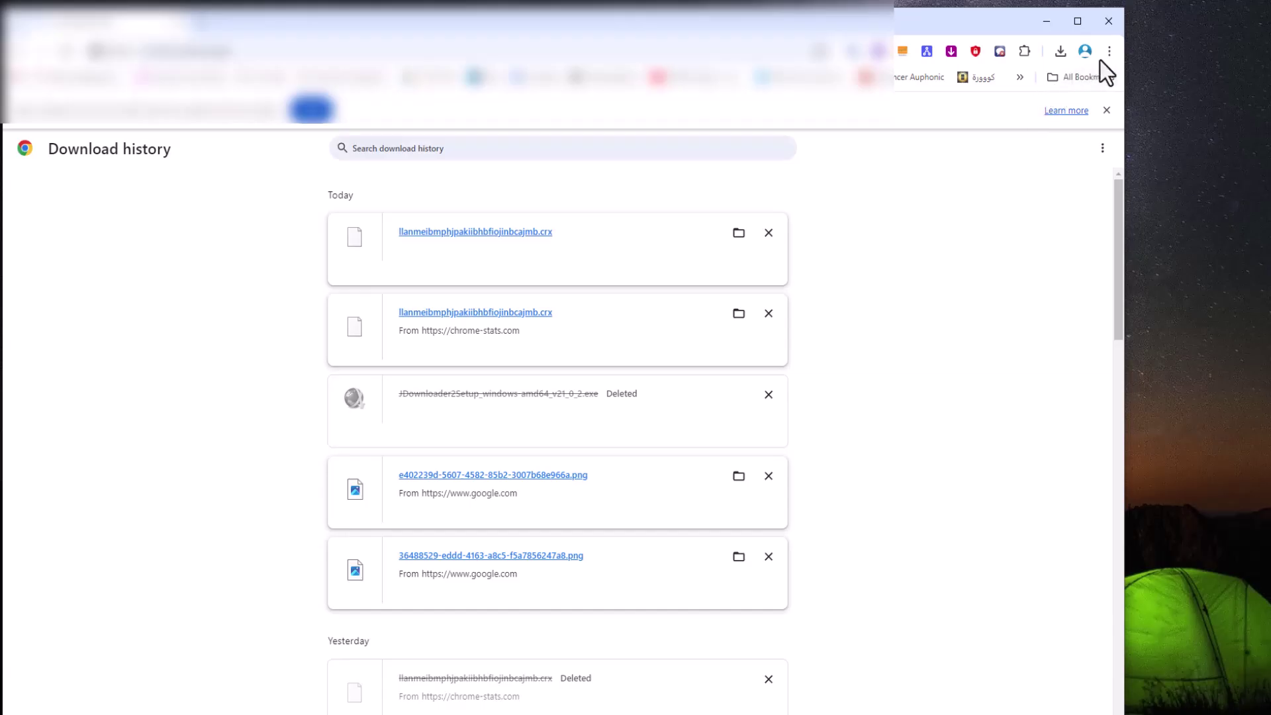
- Open the browser's extension management page and turn on Developer mode
left_click(1104, 56)
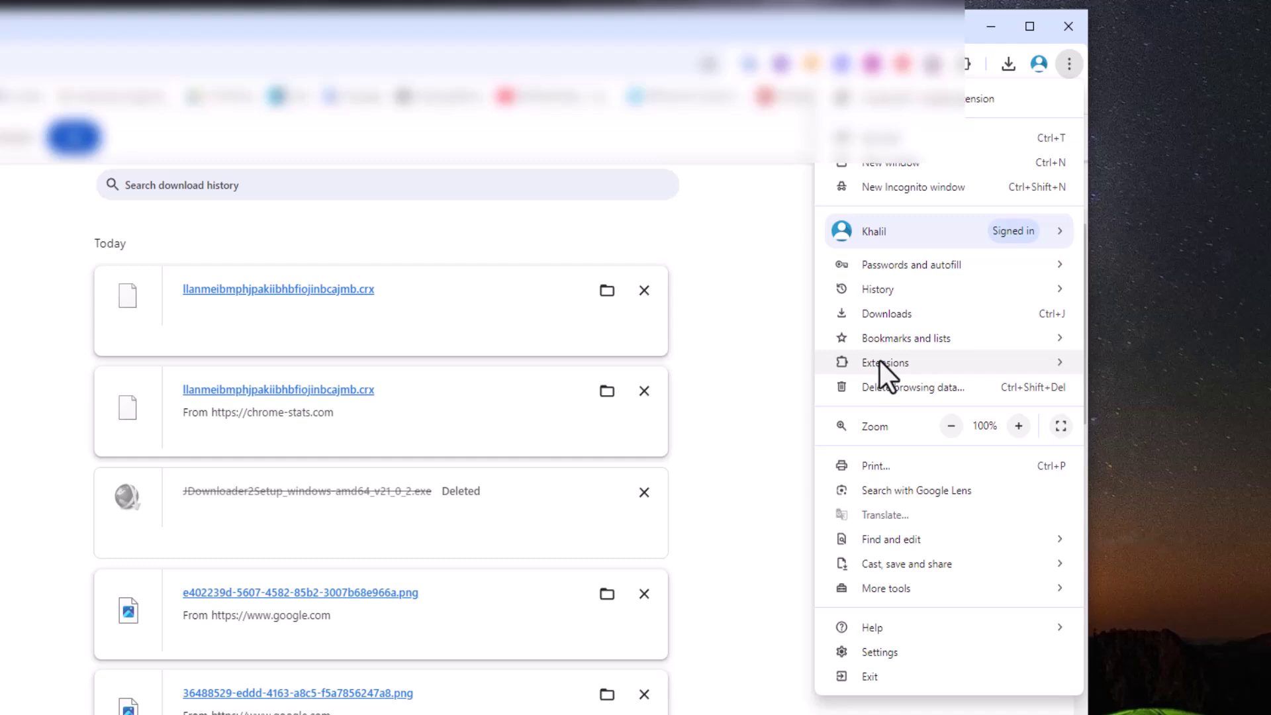
mouse_move(879, 360)
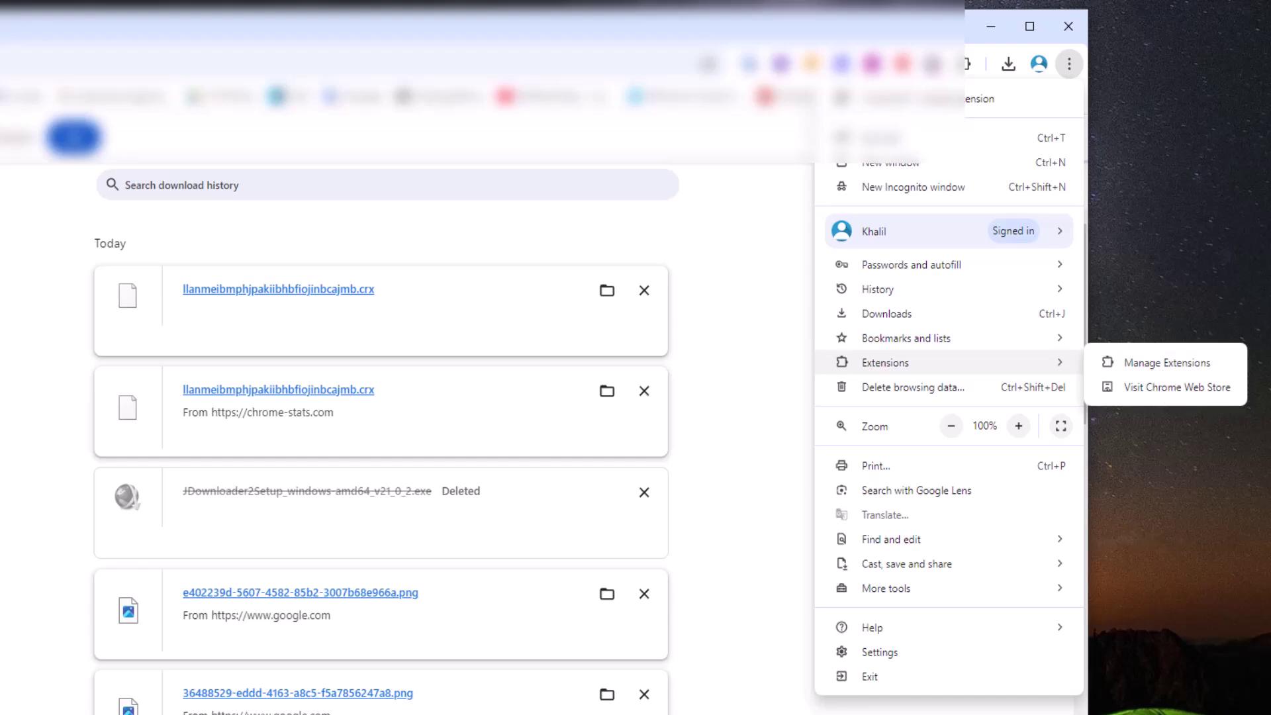
left_click(1166, 362)
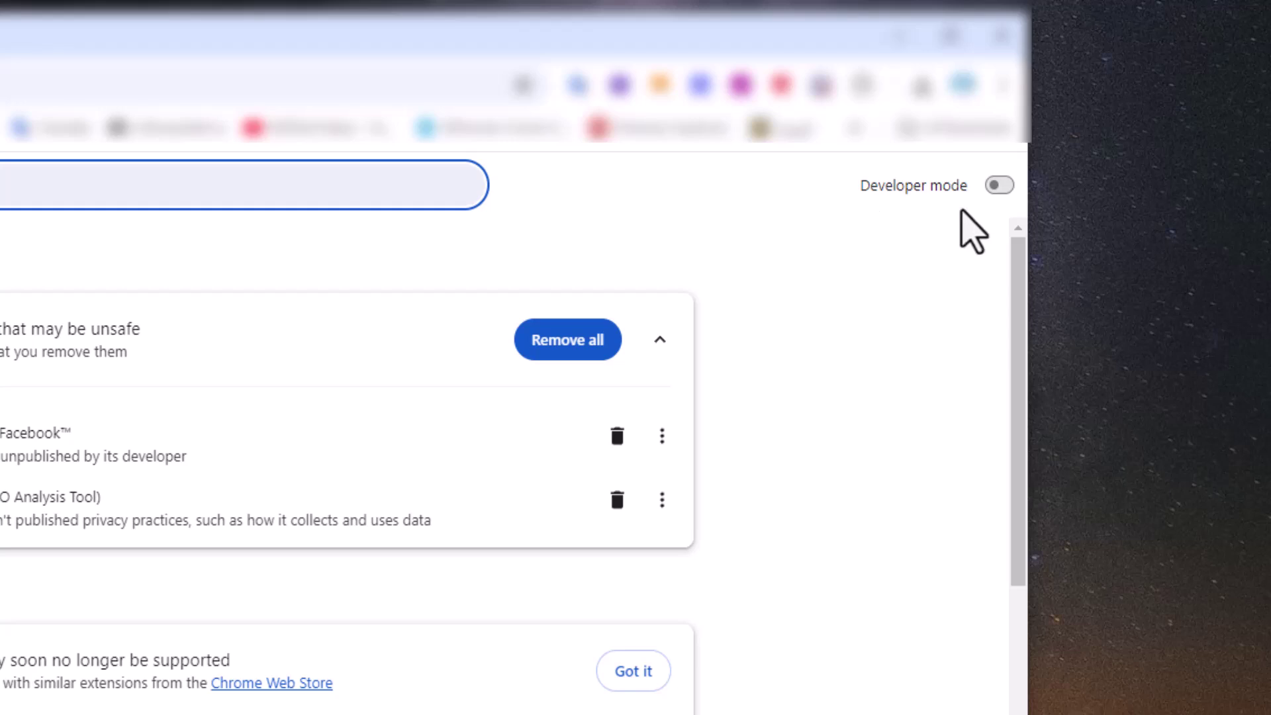
left_click(999, 185)
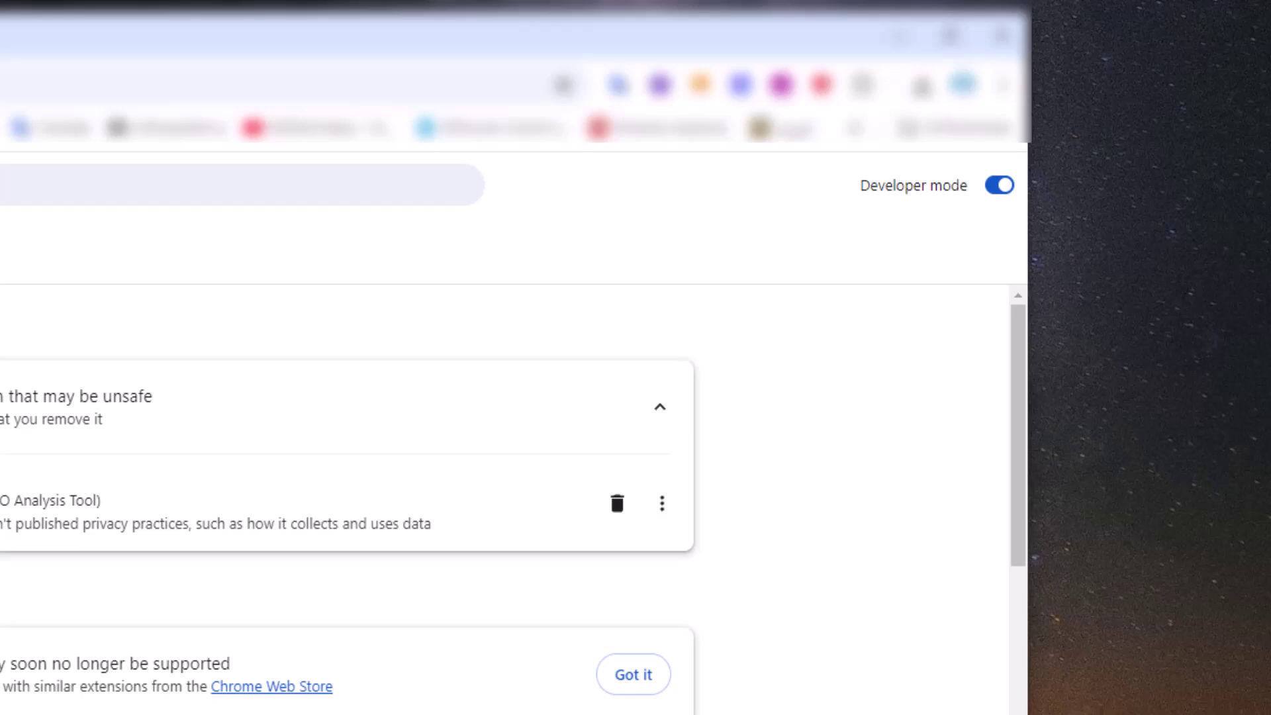
- Install Delete All Messages on Facebook.crx from the Downloads folder on the Extensions page and approve adding the extension
mouse_move(141, 699)
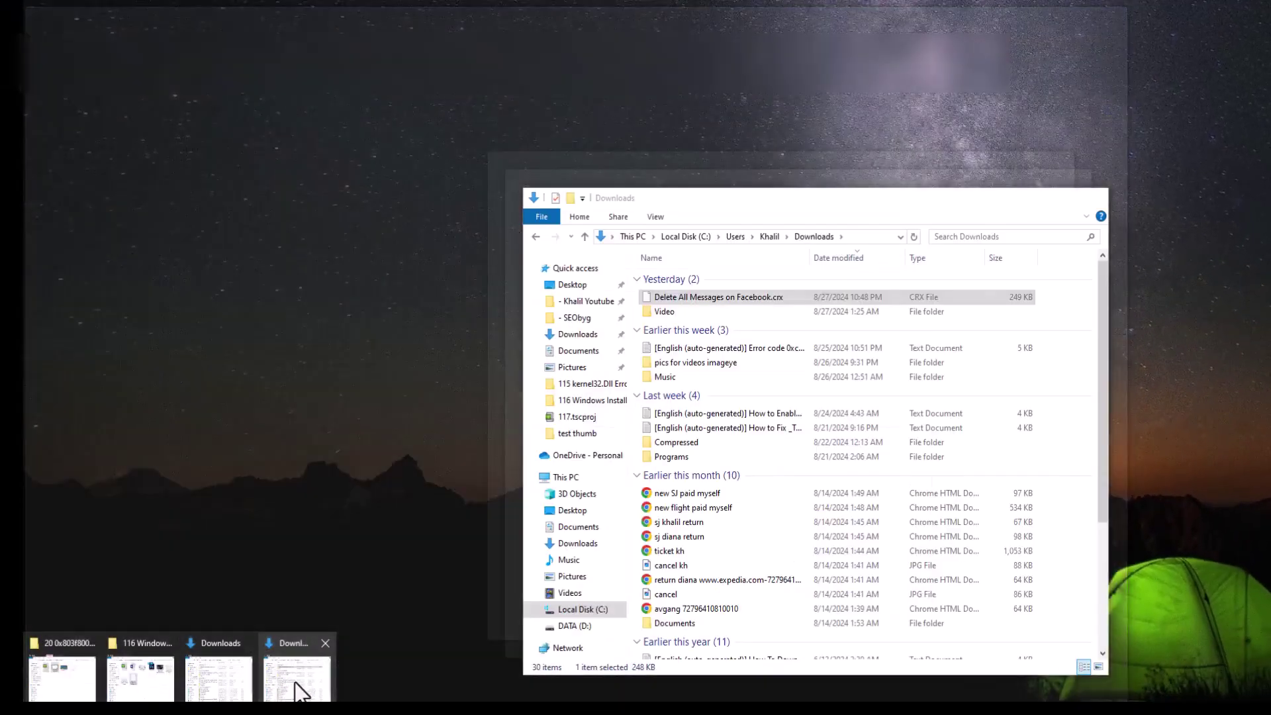
left_click(293, 686)
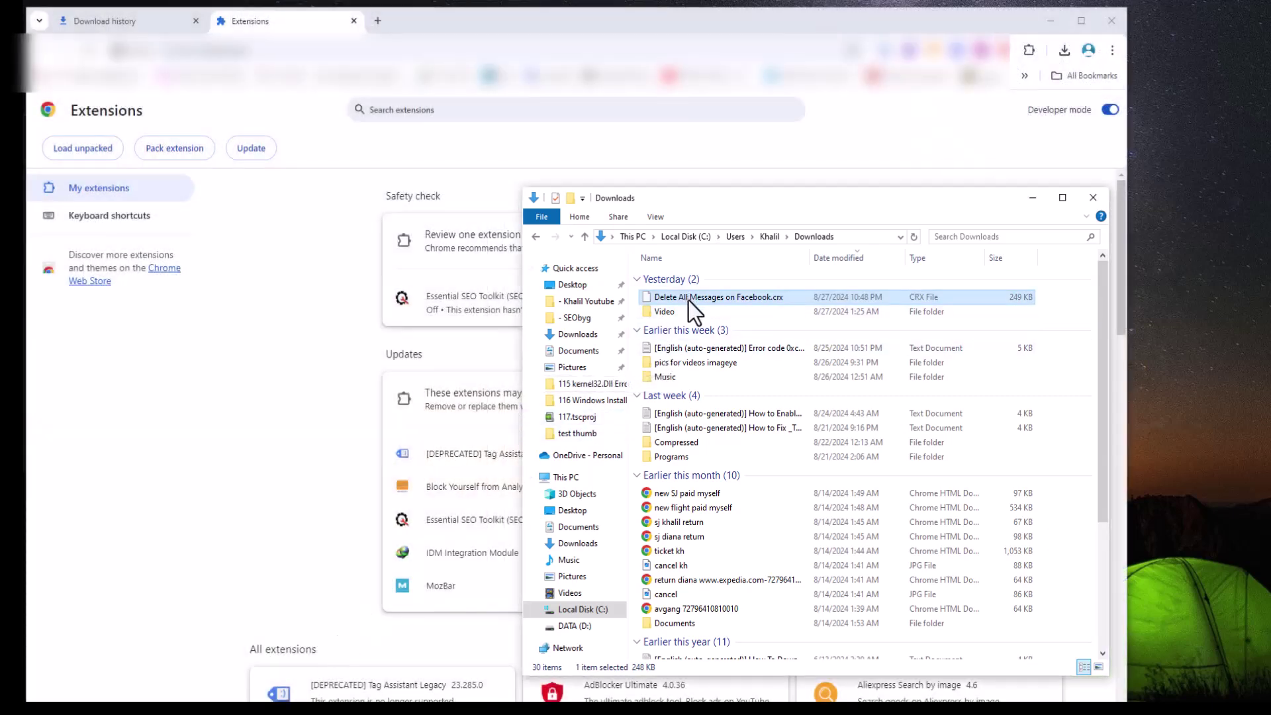
left_click_drag(689, 300, 438, 181)
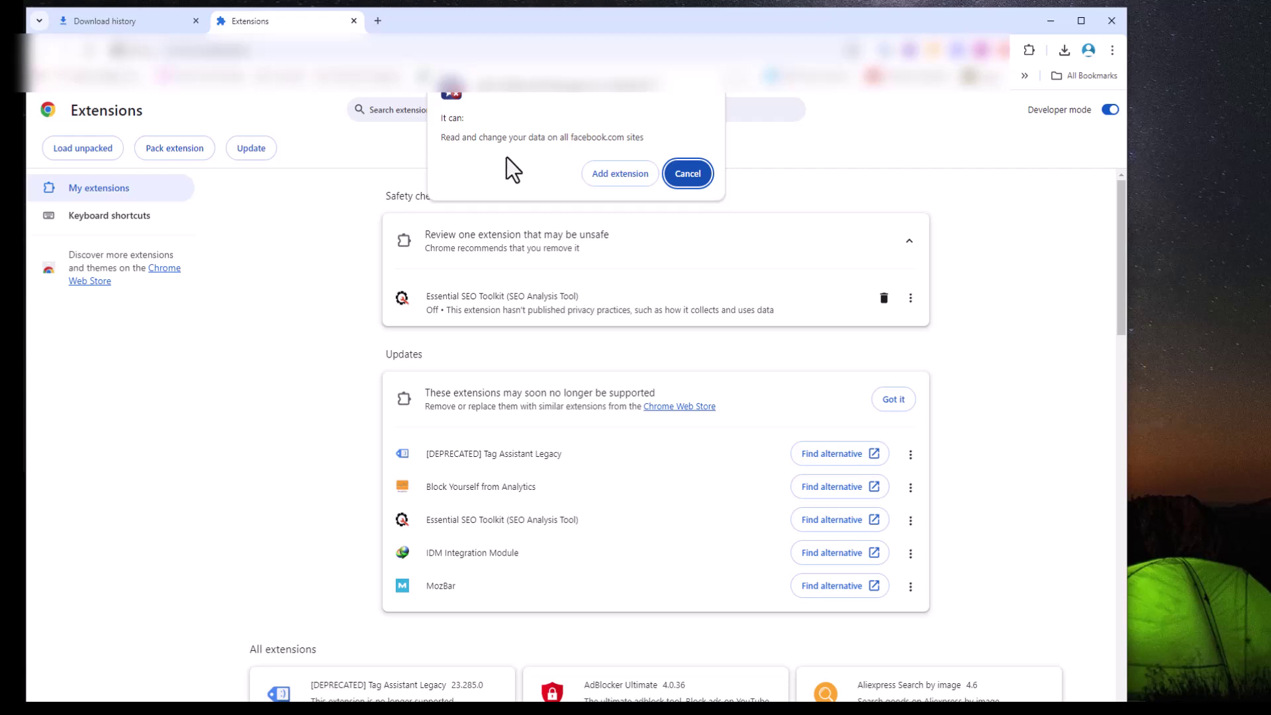
left_click(621, 177)
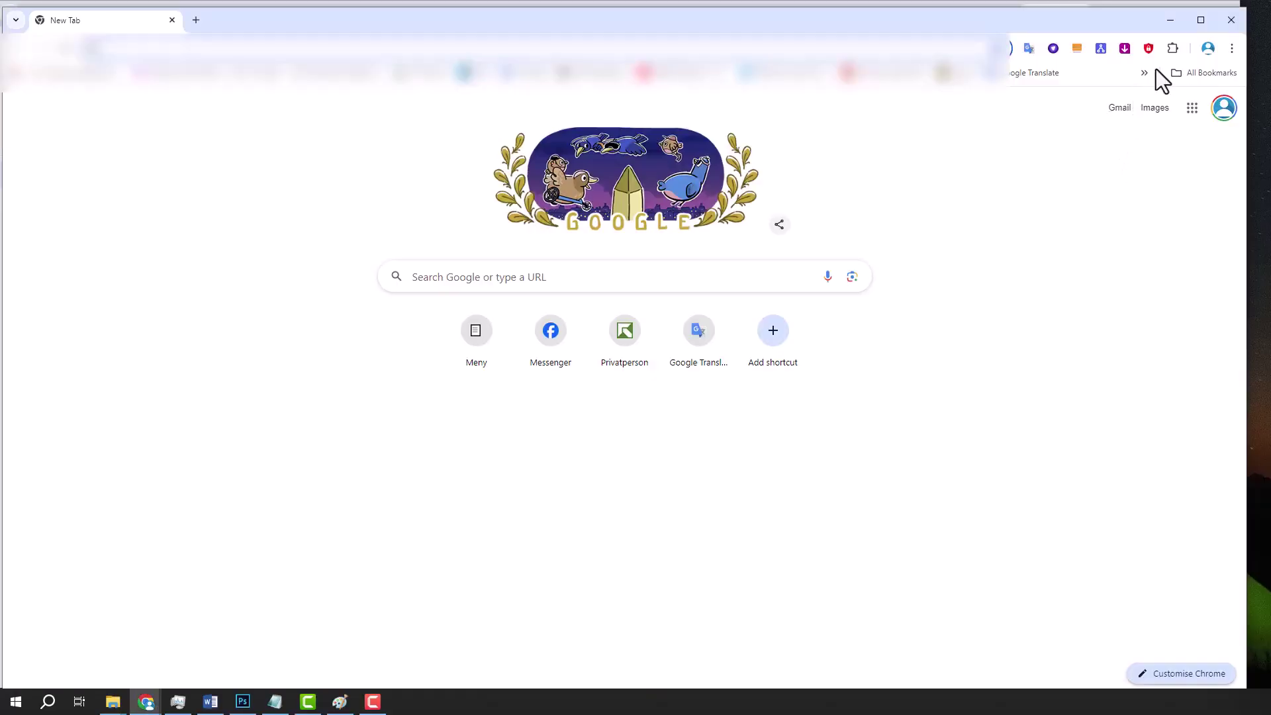
- Pin the Delete All Messages extension to the browser toolbar
left_click(1172, 51)
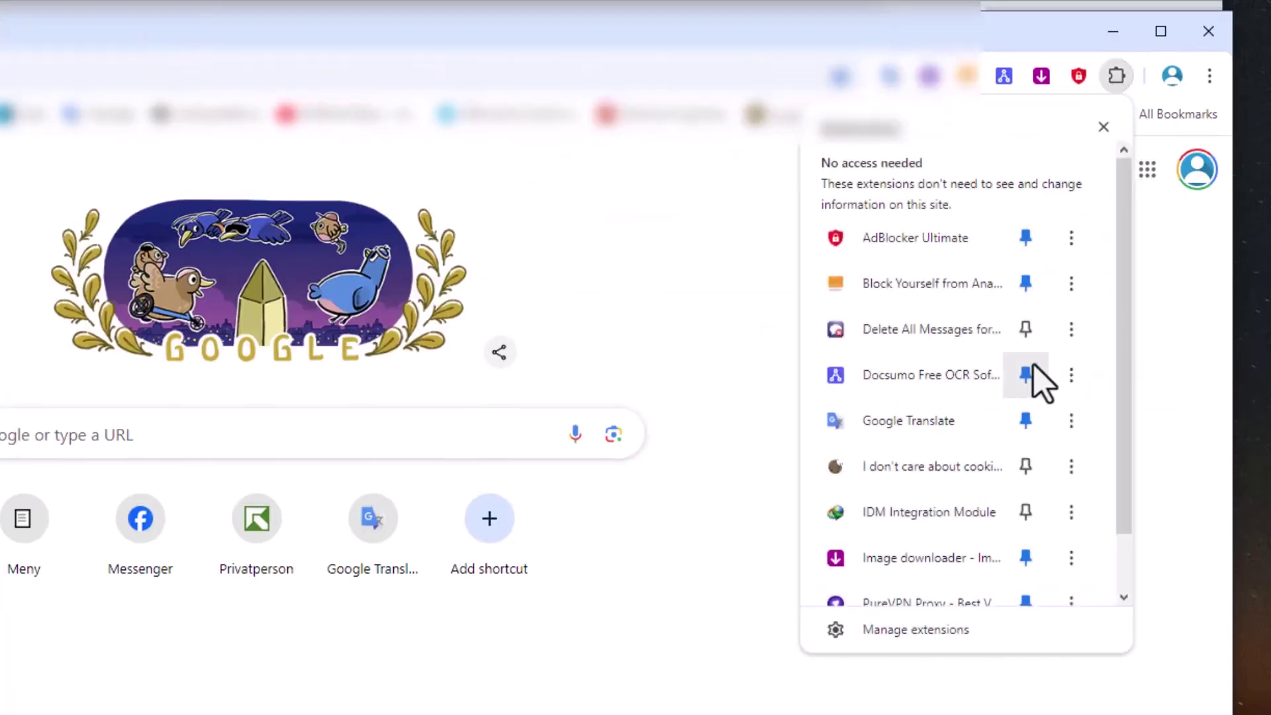
scroll(1028, 387, "down", 2)
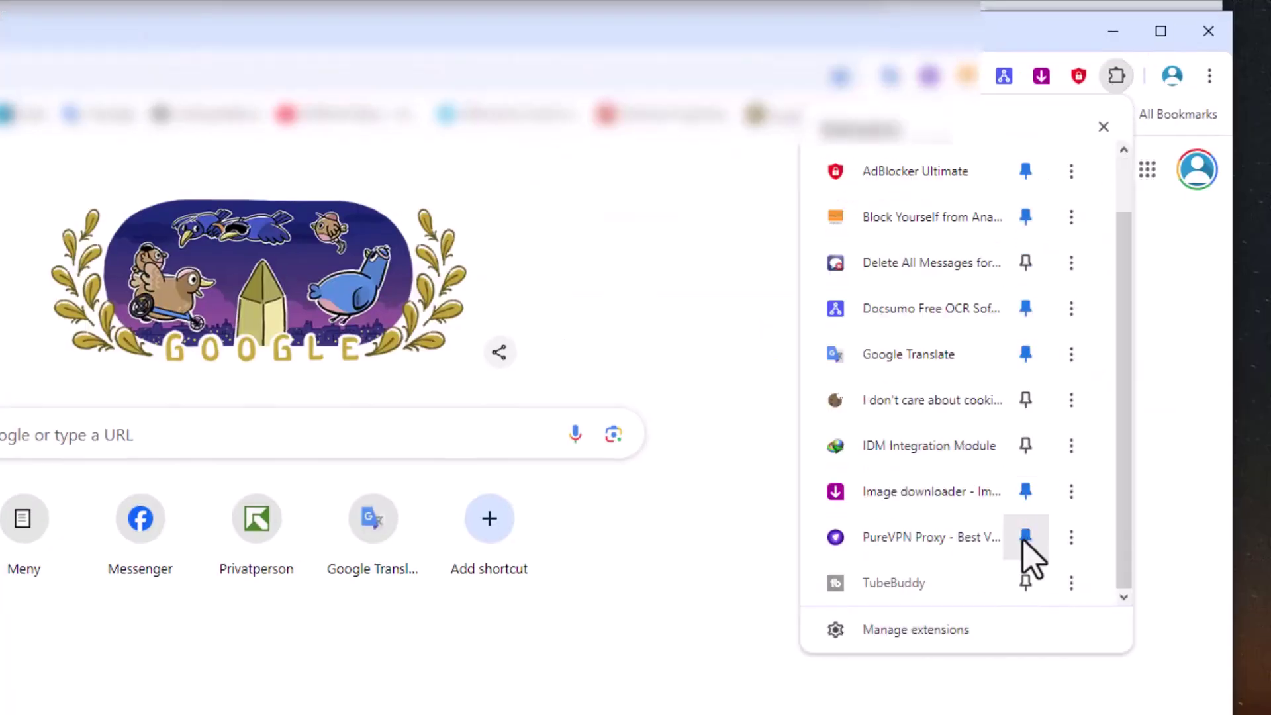
left_click(1026, 270)
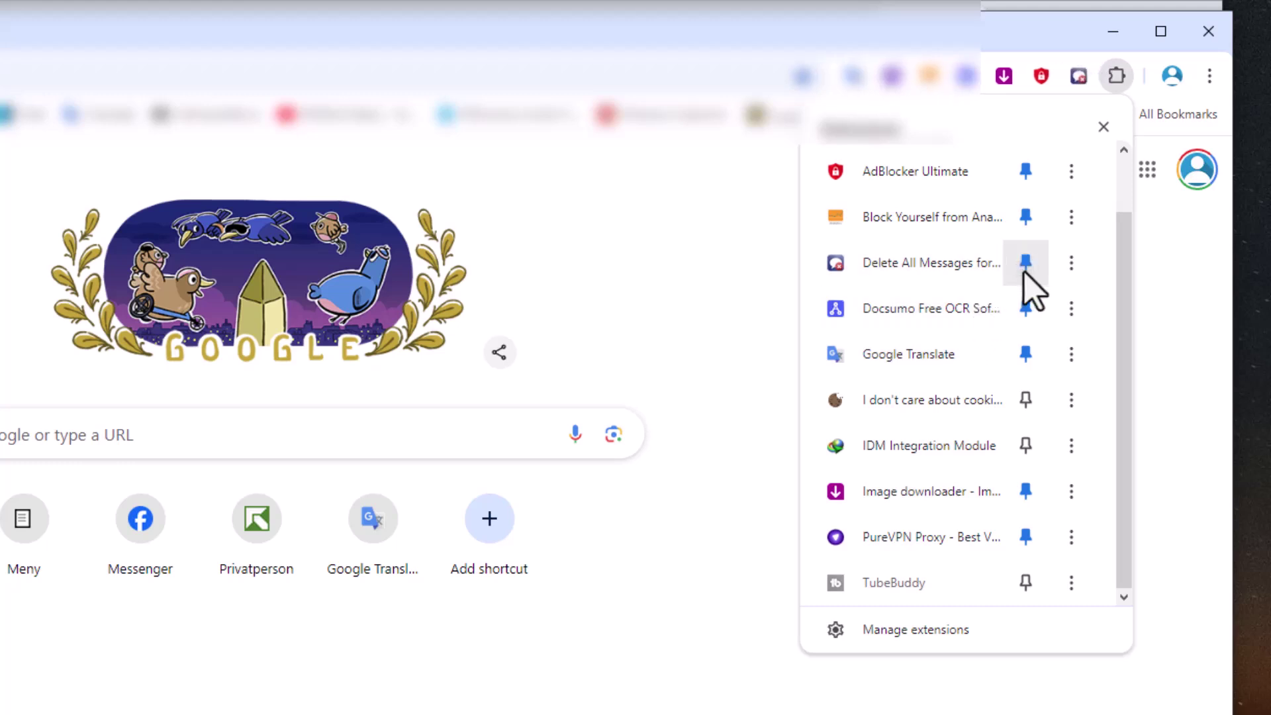
left_click(1189, 346)
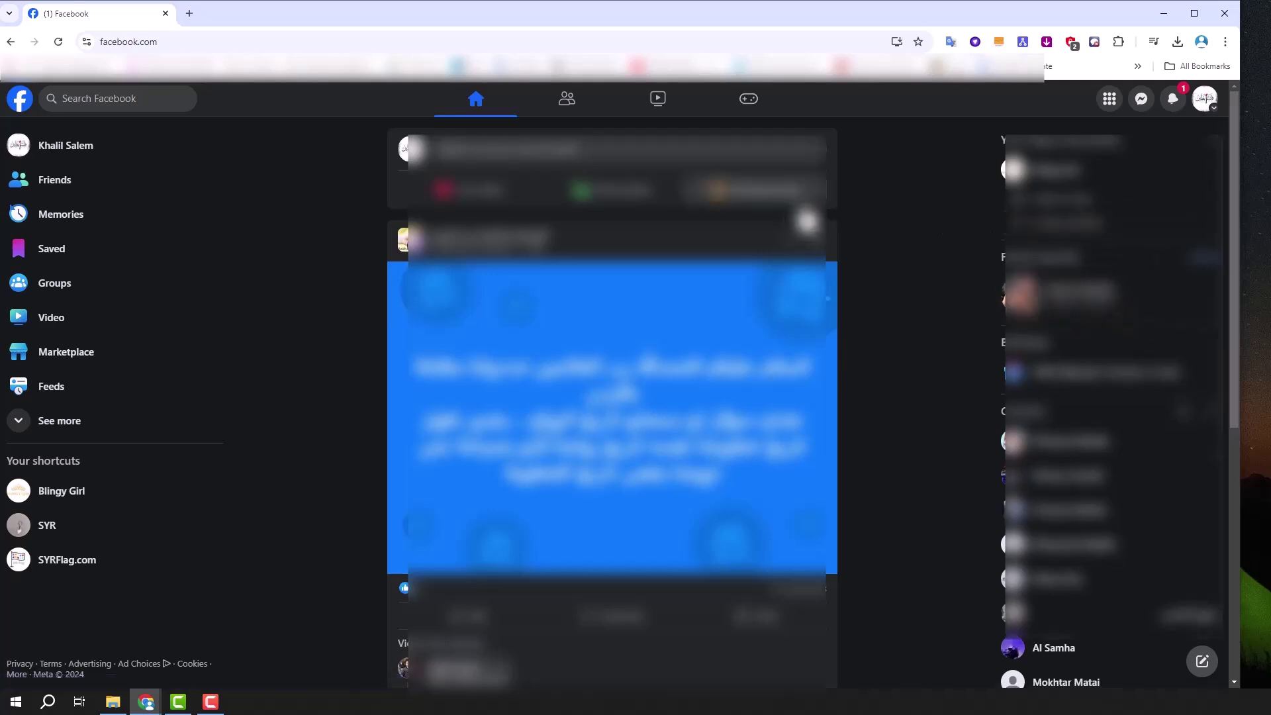
- Open the full Messenger view on Facebook and delete all messages with the Delete All Messages extension, approving the deletion
left_click(1140, 100)
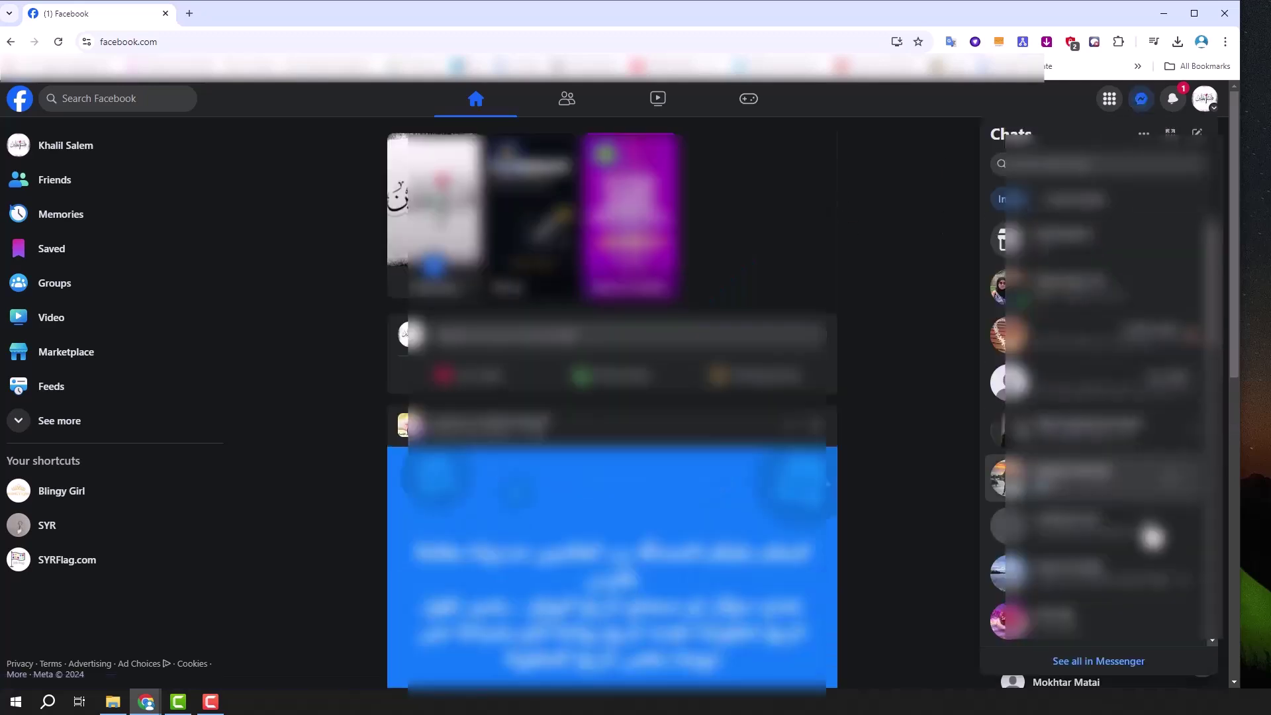
left_click(1101, 662)
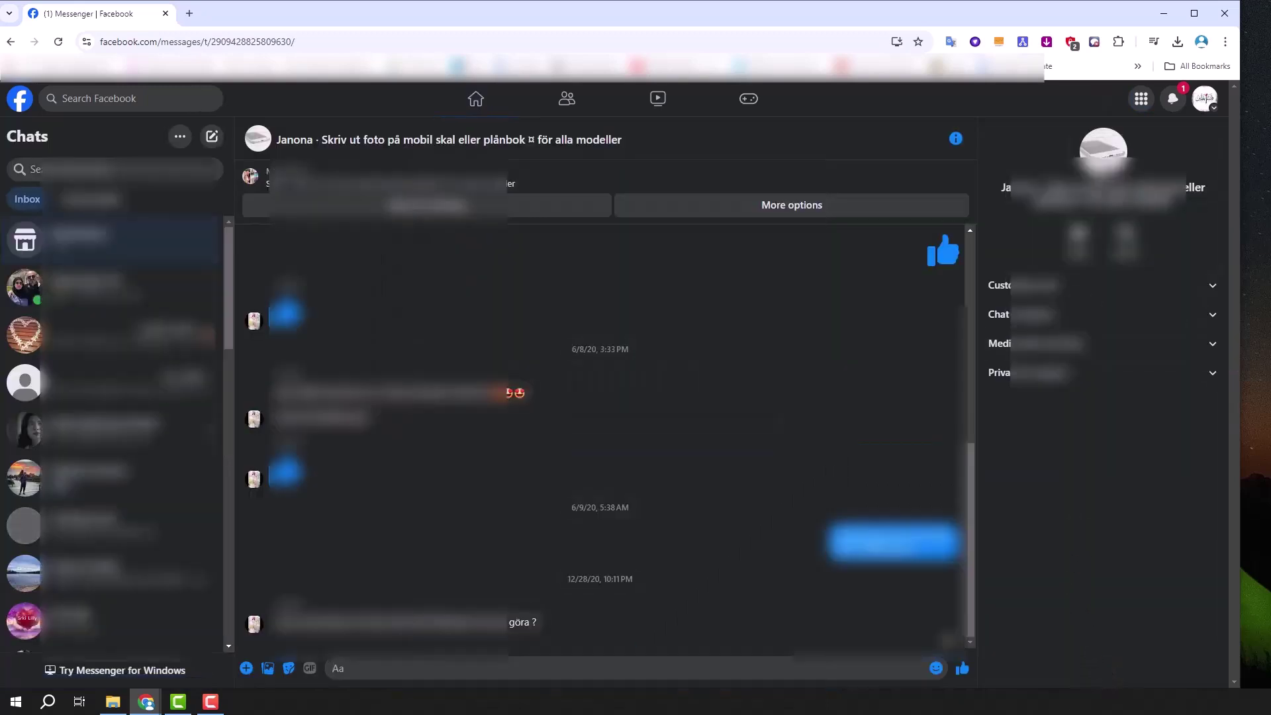
left_click(1095, 41)
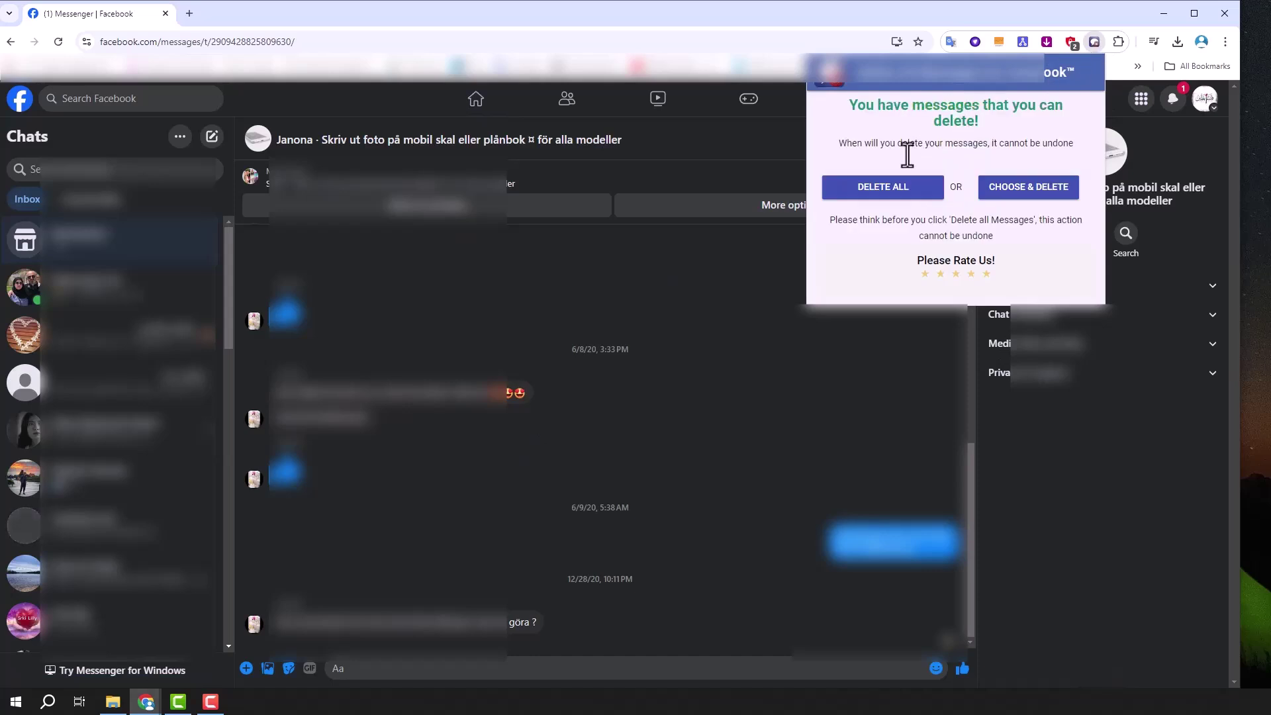
left_click(891, 192)
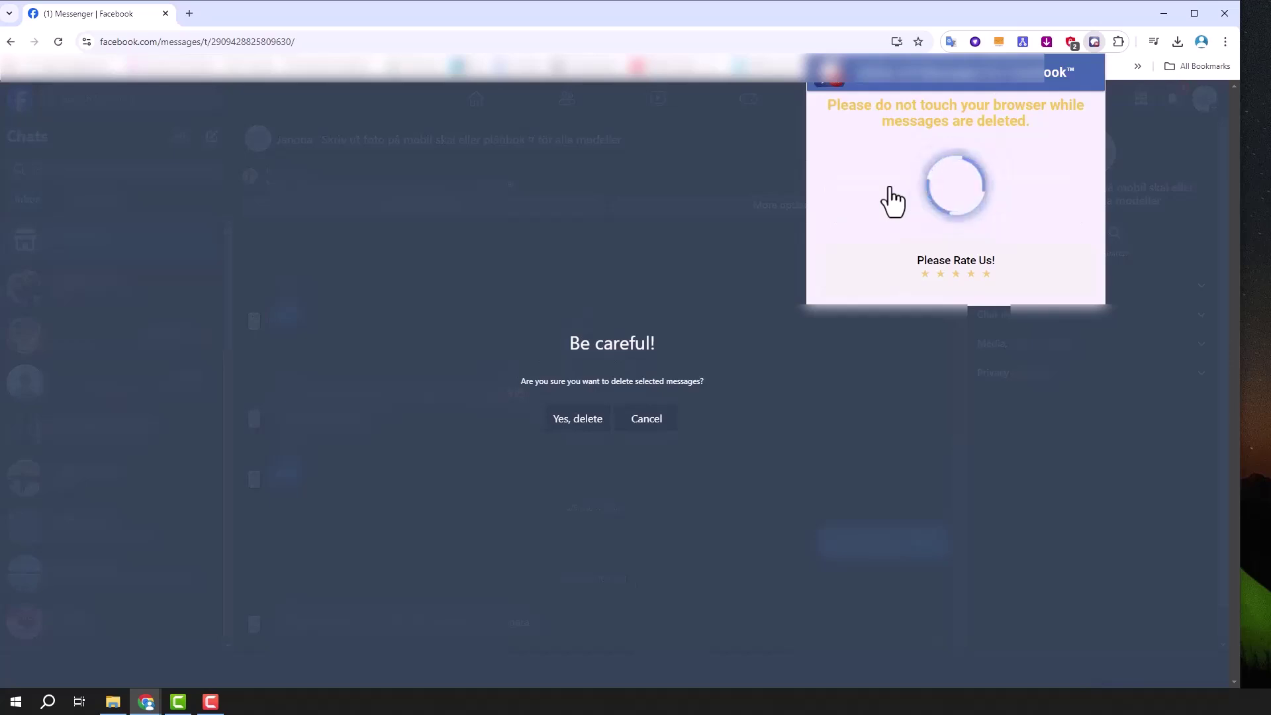
left_click(571, 424)
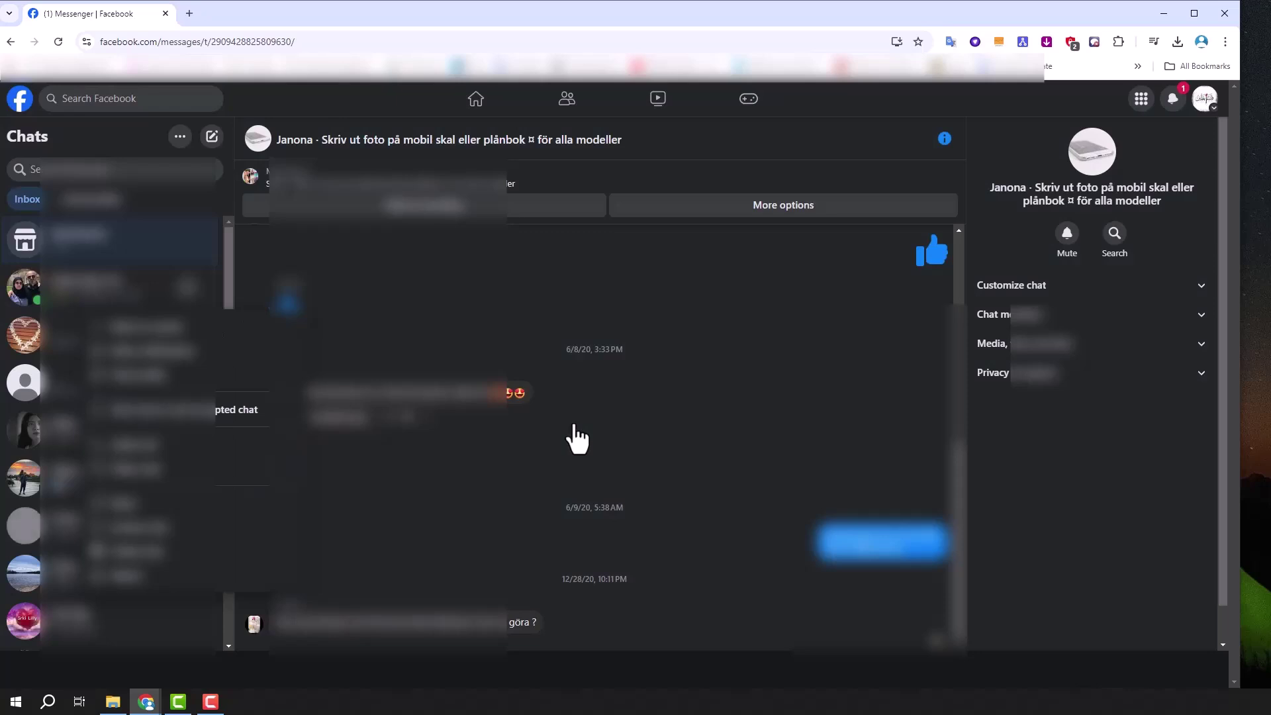
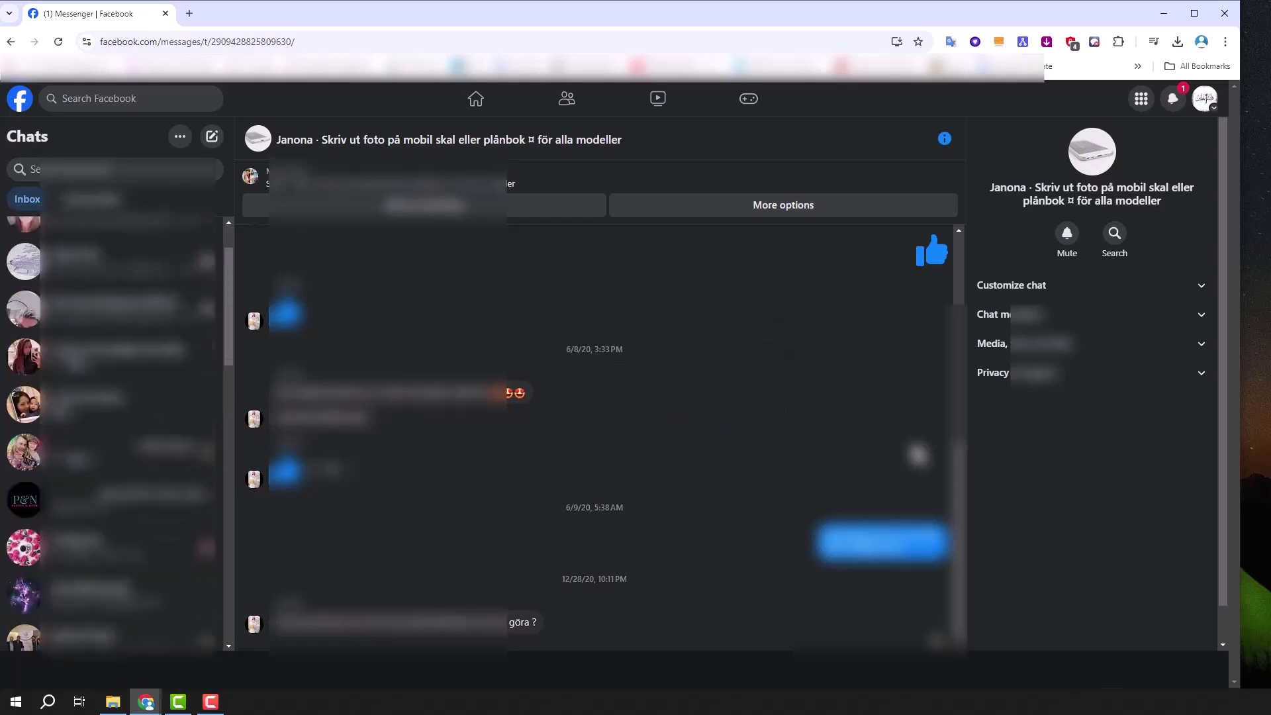
left_click(239, 406)
left_click(750, 415)
left_click(207, 286)
left_click(238, 406)
left_click(748, 415)
left_click(207, 287)
left_click(238, 407)
left_click(749, 415)
left_click(206, 287)
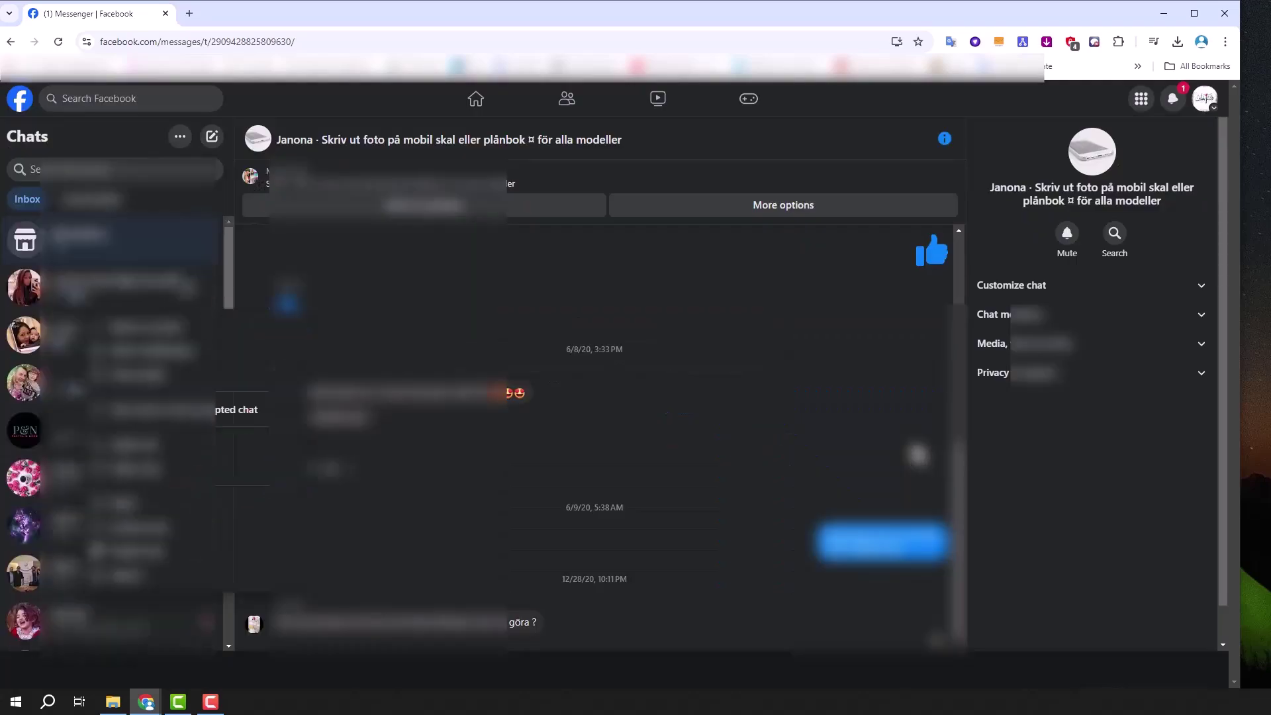
left_click(238, 407)
left_click(748, 415)
left_click(206, 286)
left_click(238, 407)
left_click(749, 415)
left_click(206, 287)
left_click(238, 407)
left_click(749, 415)
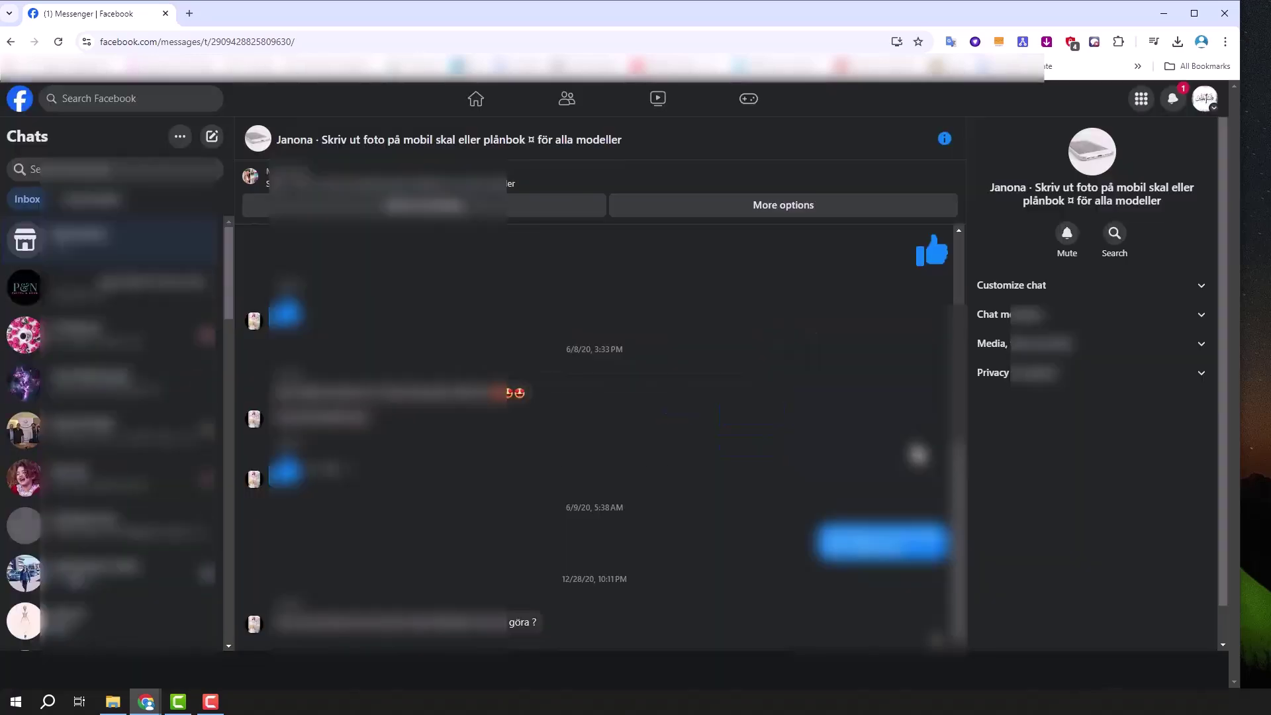
left_click(207, 286)
left_click(238, 407)
left_click(749, 414)
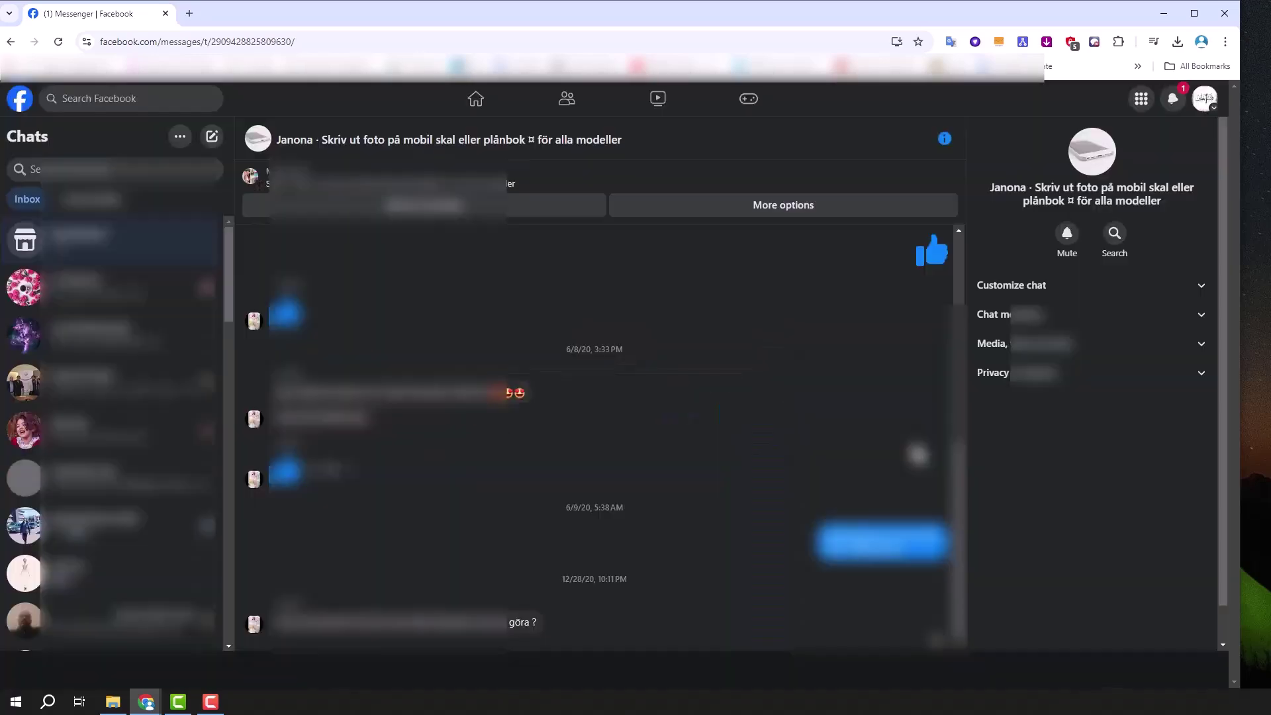
left_click(207, 286)
left_click(239, 406)
left_click(748, 414)
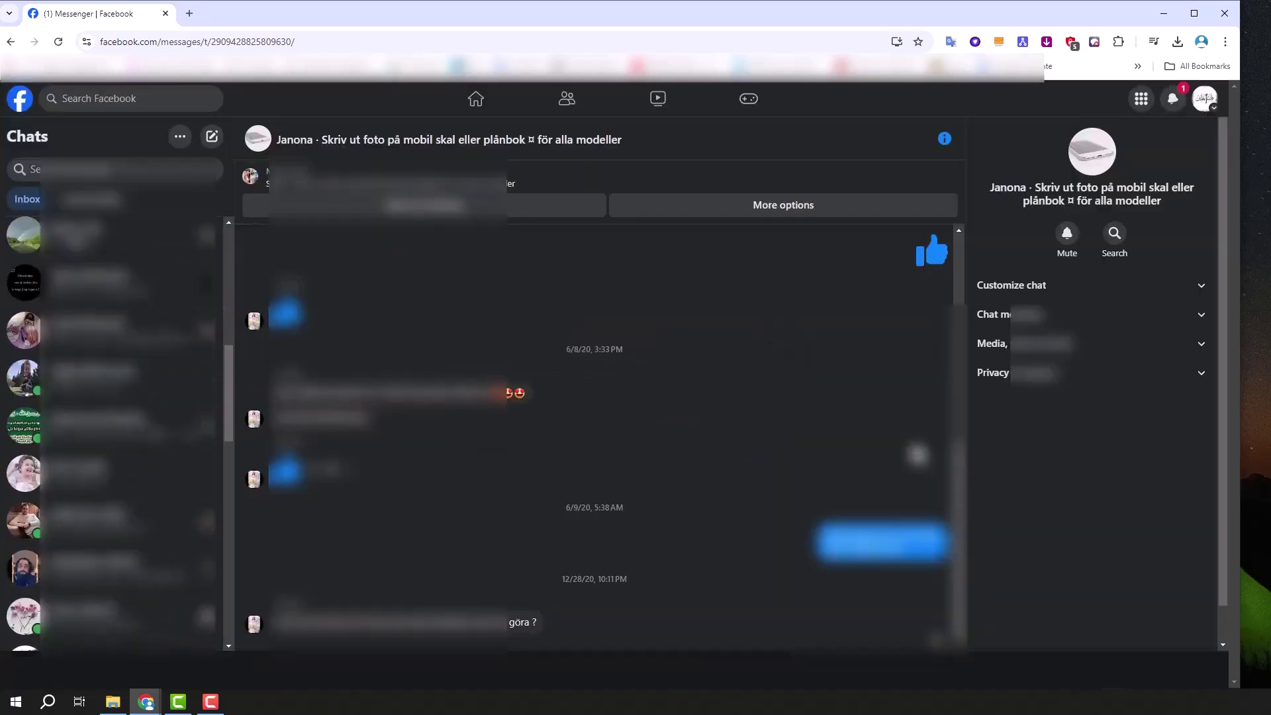
left_click(207, 286)
left_click(238, 406)
left_click(748, 414)
left_click(206, 287)
left_click(239, 407)
left_click(749, 415)
left_click(206, 287)
left_click(238, 406)
left_click(749, 414)
left_click(207, 287)
left_click(239, 406)
left_click(749, 414)
left_click(206, 286)
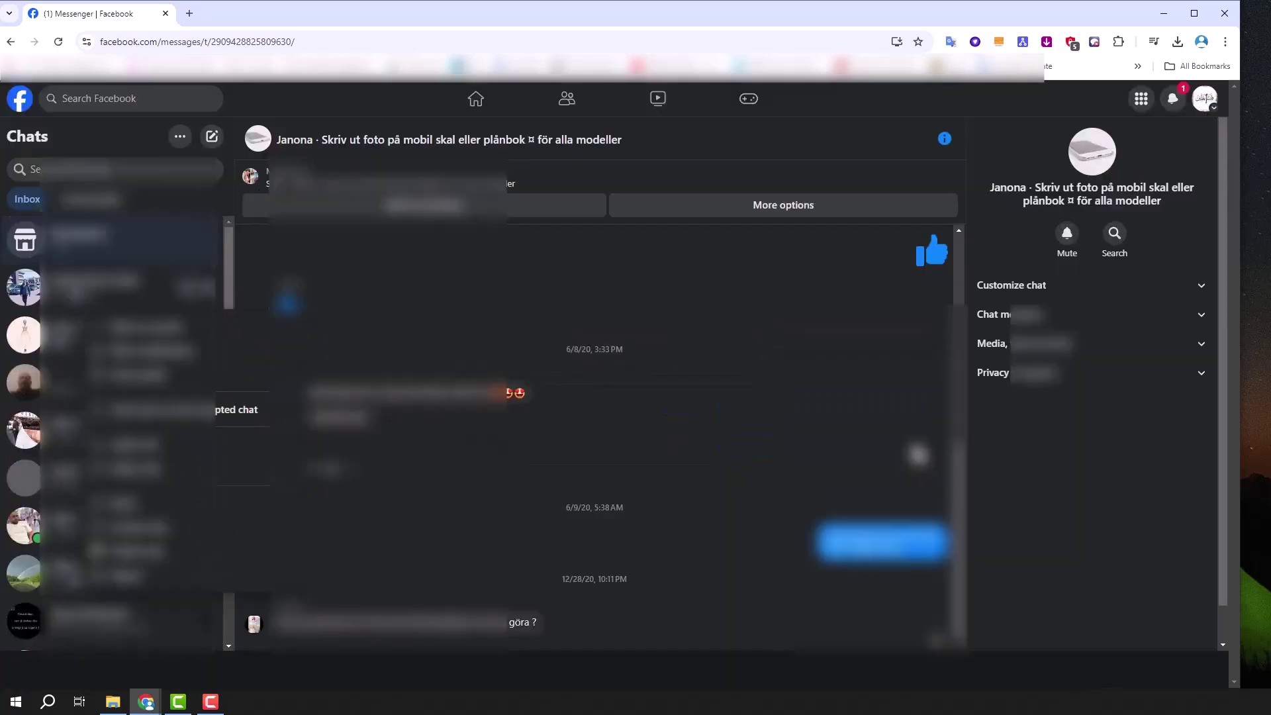
left_click(239, 407)
left_click(749, 414)
left_click(207, 287)
left_click(239, 406)
left_click(748, 414)
left_click(207, 287)
left_click(238, 407)
left_click(749, 414)
left_click(207, 287)
left_click(239, 407)
left_click(749, 414)
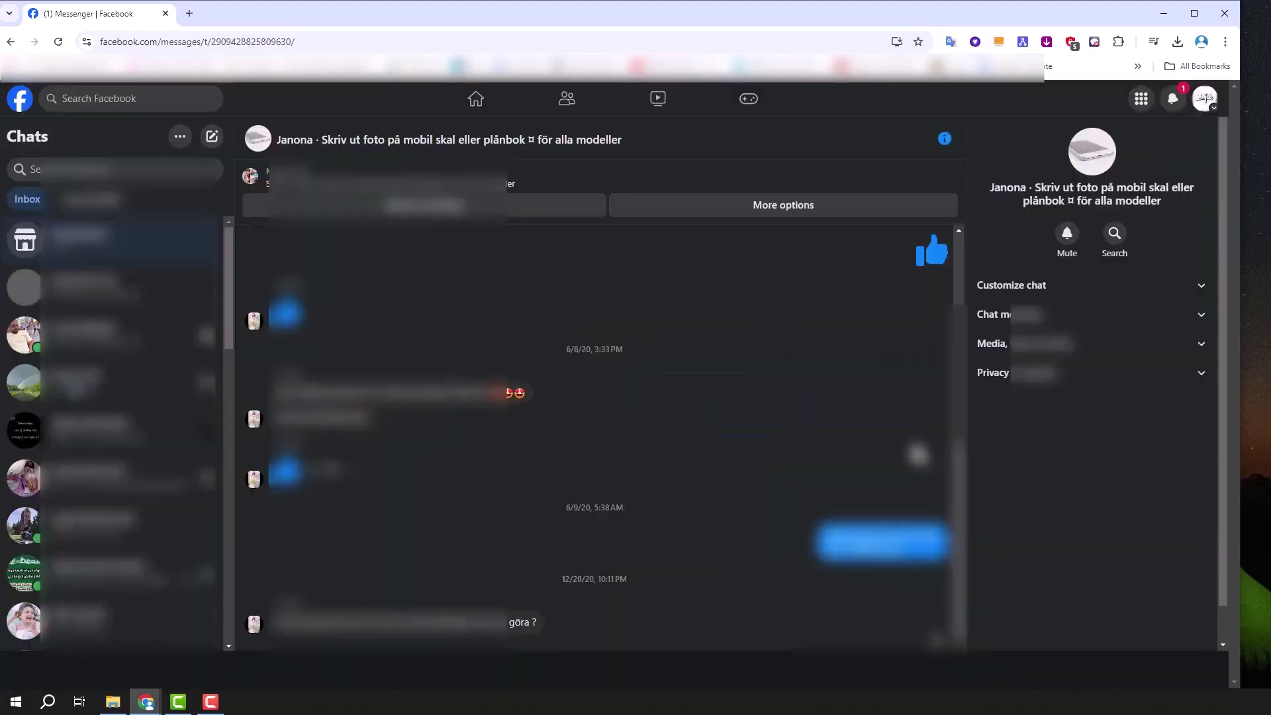
left_click(207, 286)
left_click(239, 406)
left_click(749, 414)
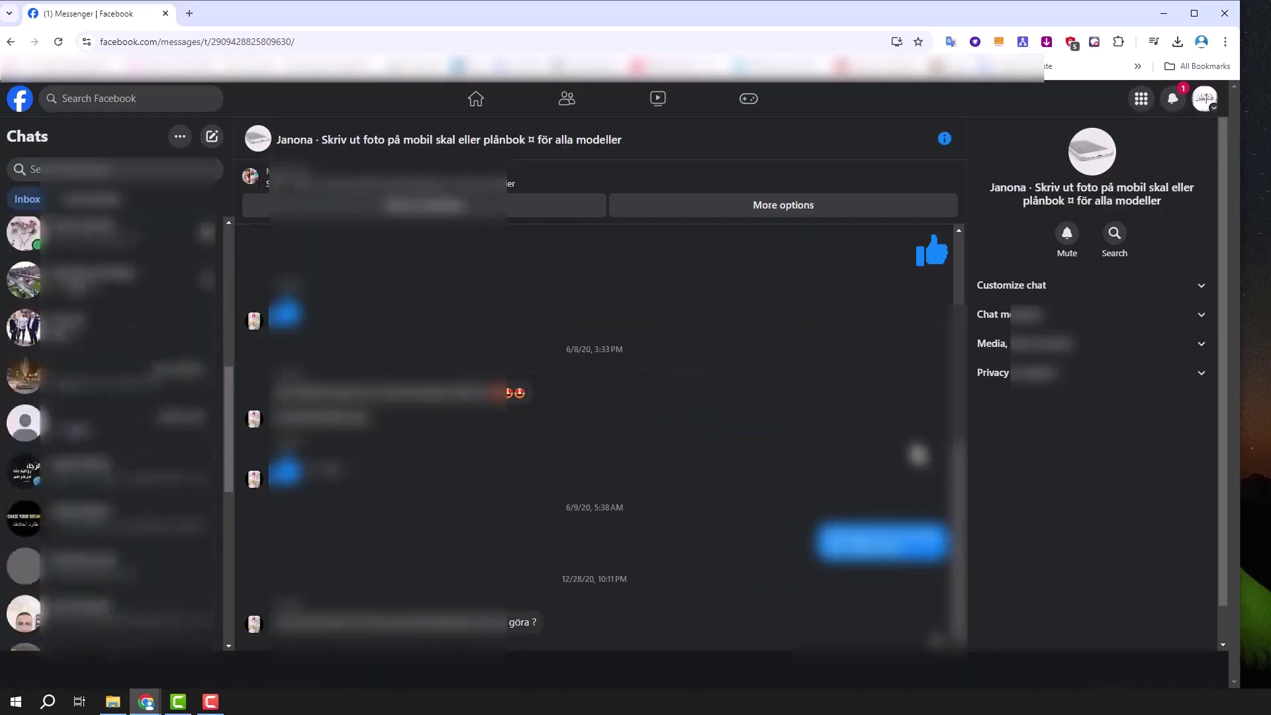
left_click(207, 287)
left_click(239, 406)
left_click(749, 415)
left_click(207, 287)
left_click(239, 407)
left_click(749, 414)
left_click(206, 287)
left_click(238, 406)
left_click(749, 414)
left_click(207, 287)
left_click(239, 406)
left_click(749, 414)
left_click(207, 287)
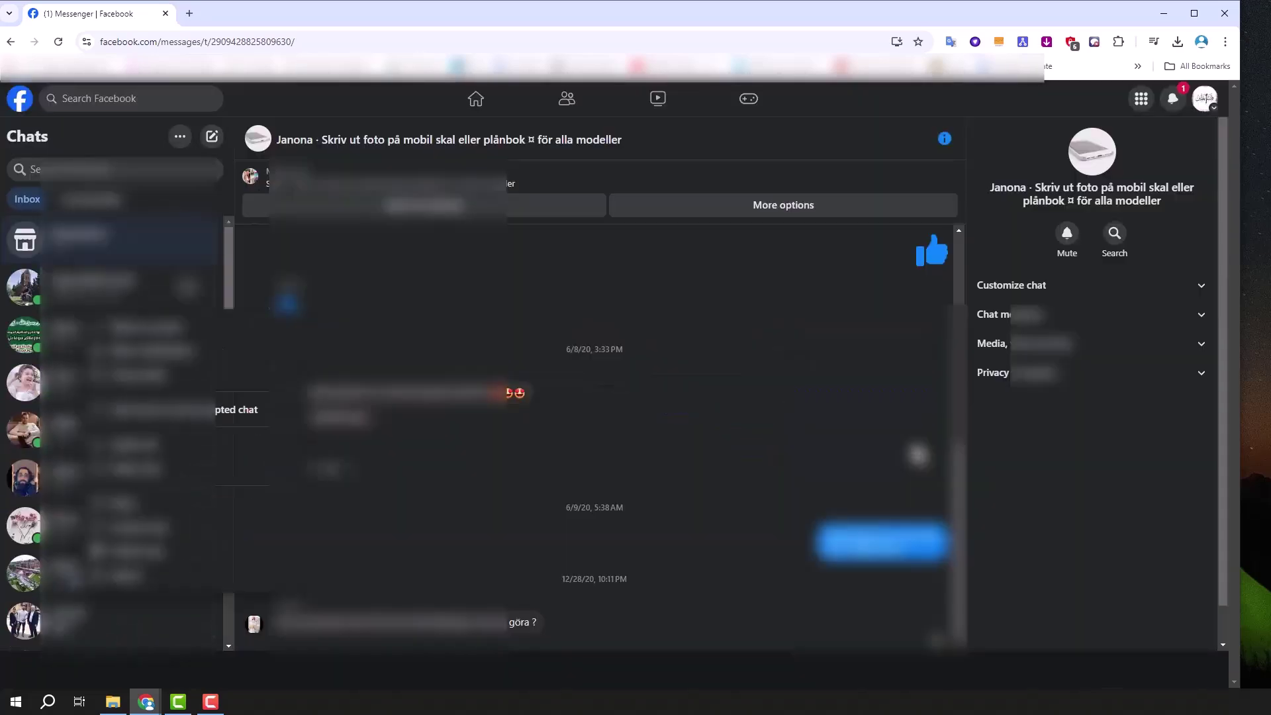
left_click(238, 407)
left_click(748, 414)
left_click(206, 287)
left_click(238, 407)
left_click(749, 415)
left_click(206, 286)
left_click(239, 406)
left_click(749, 414)
left_click(206, 287)
left_click(238, 407)
left_click(748, 415)
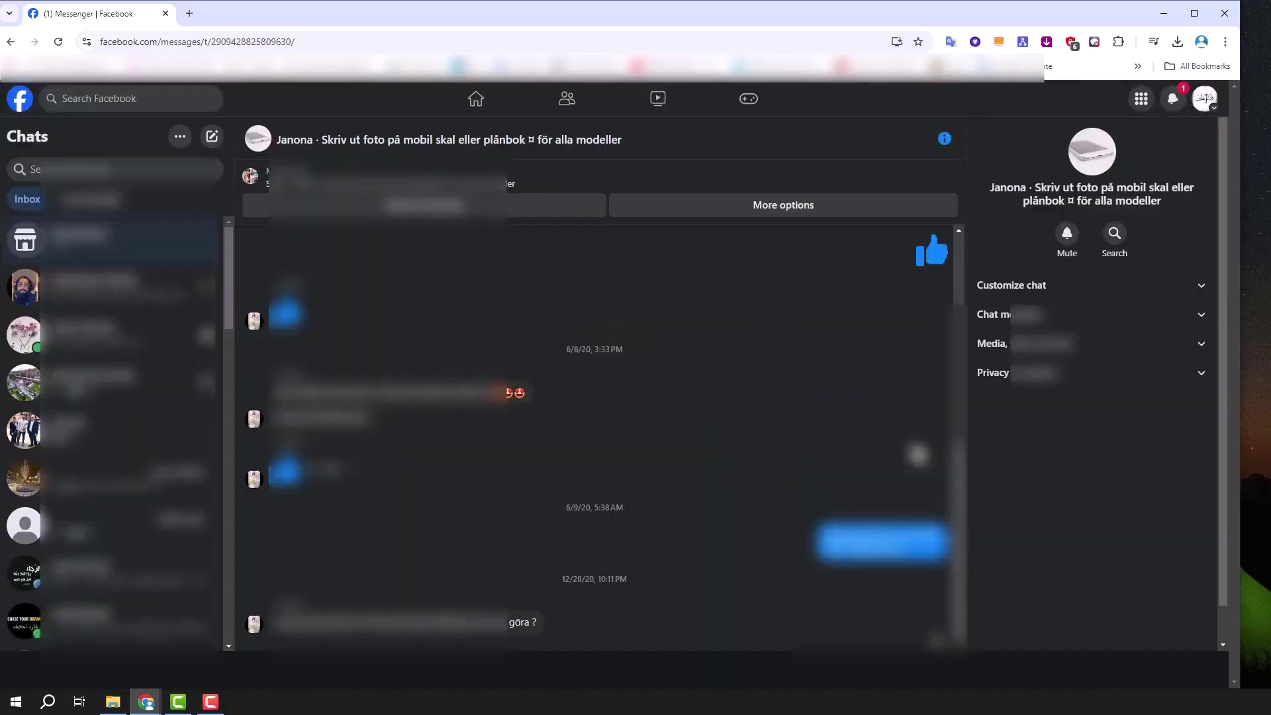
left_click(207, 287)
left_click(239, 407)
left_click(749, 414)
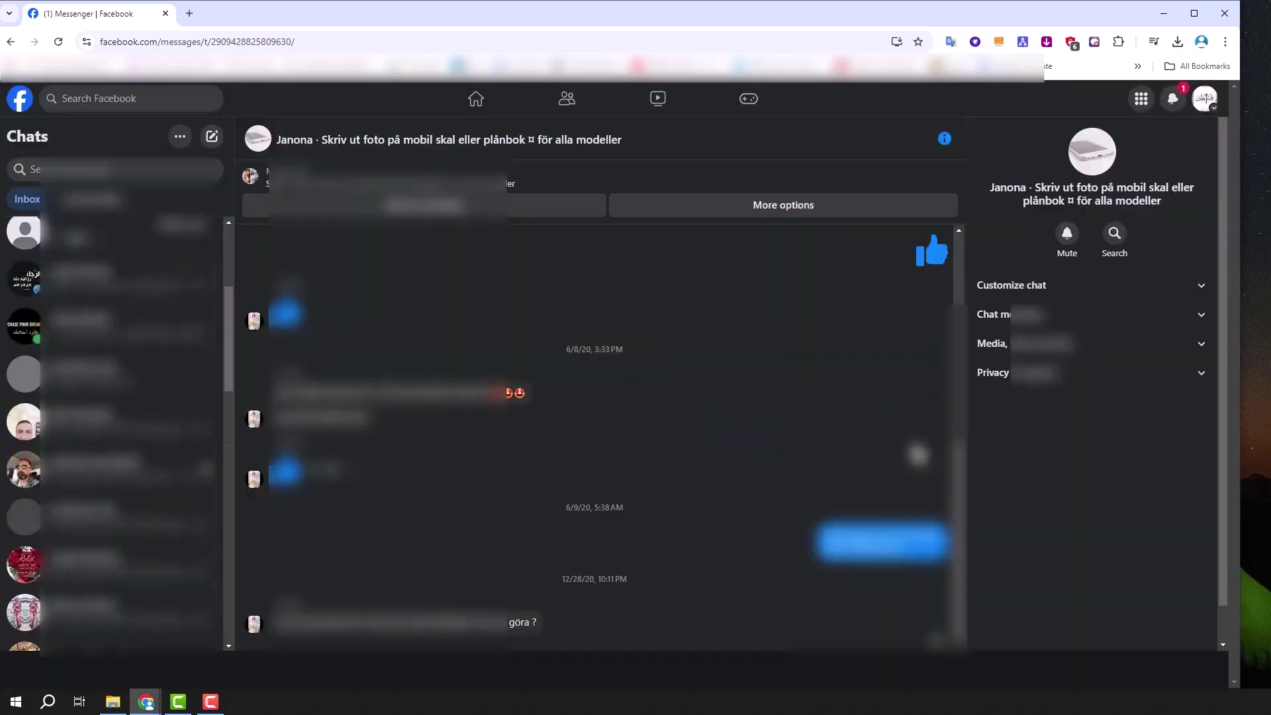
left_click(207, 287)
left_click(238, 406)
left_click(749, 415)
left_click(206, 286)
left_click(239, 407)
left_click(749, 415)
left_click(206, 287)
left_click(239, 407)
left_click(749, 415)
left_click(207, 287)
left_click(238, 406)
left_click(748, 415)
left_click(207, 287)
left_click(239, 407)
left_click(749, 415)
left_click(206, 286)
left_click(238, 406)
left_click(748, 414)
left_click(207, 286)
left_click(238, 407)
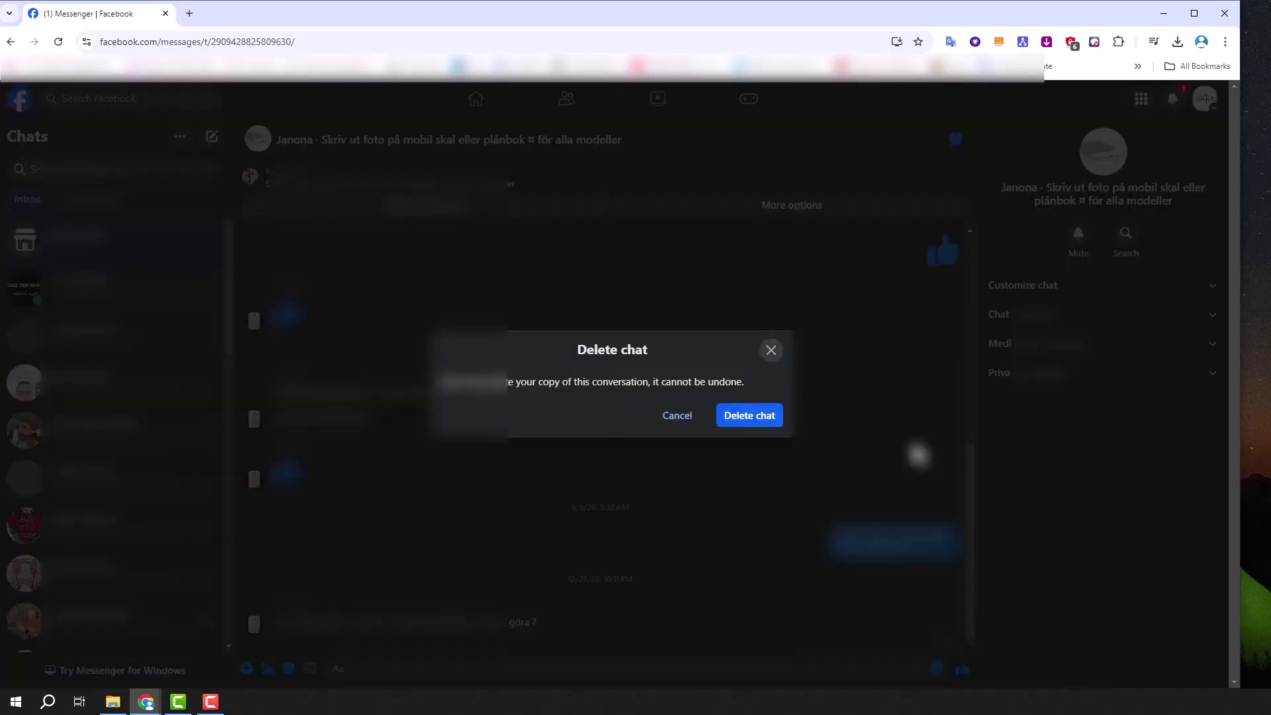
left_click(749, 415)
left_click(206, 287)
left_click(238, 407)
left_click(749, 415)
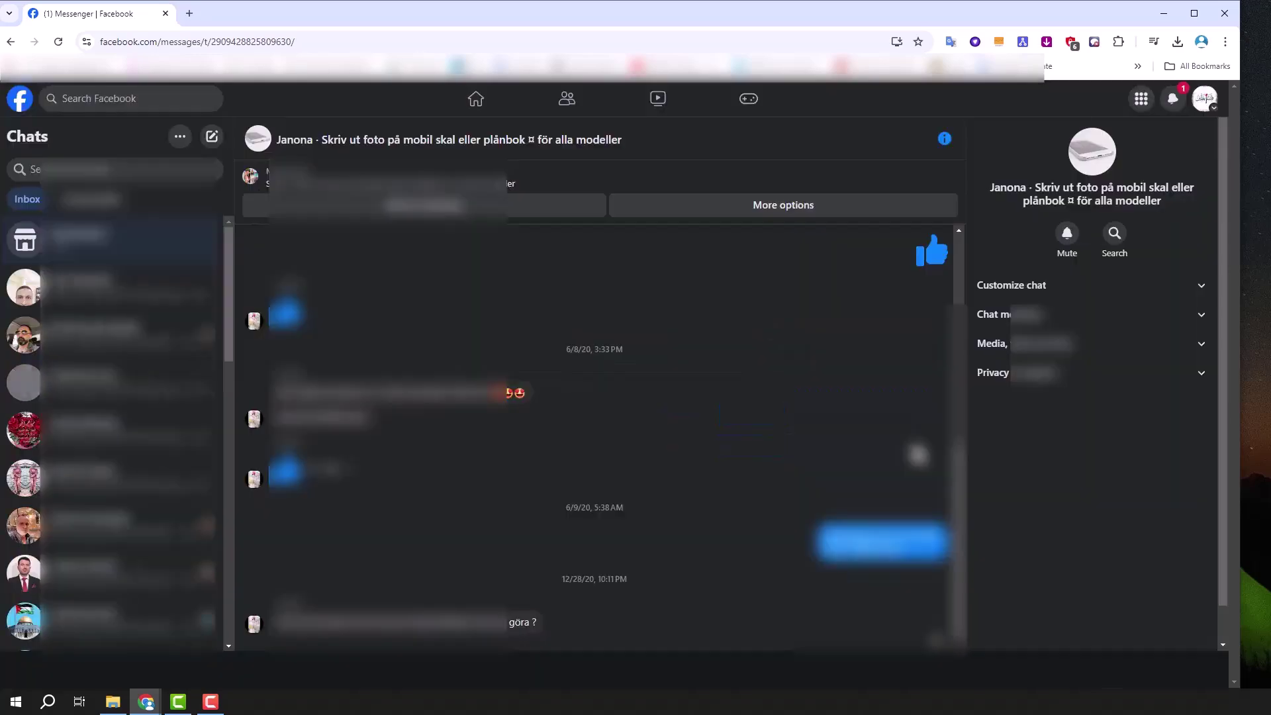
left_click(207, 287)
left_click(238, 406)
left_click(749, 414)
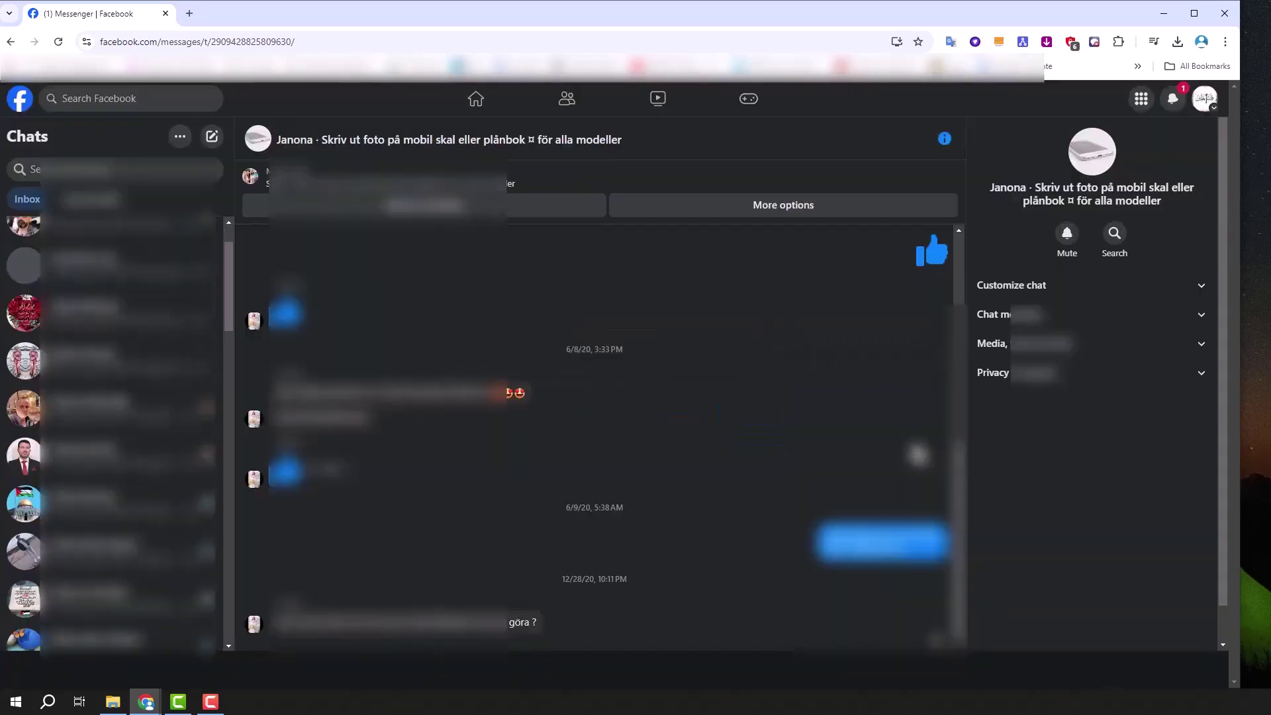
left_click(206, 286)
left_click(238, 407)
left_click(749, 415)
left_click(206, 286)
left_click(238, 406)
left_click(749, 414)
left_click(207, 287)
left_click(238, 407)
left_click(749, 415)
left_click(207, 287)
left_click(238, 406)
left_click(749, 414)
left_click(207, 287)
left_click(238, 406)
left_click(748, 415)
left_click(207, 287)
left_click(238, 407)
left_click(749, 415)
left_click(207, 286)
left_click(238, 407)
left_click(749, 414)
left_click(207, 287)
left_click(238, 407)
left_click(749, 415)
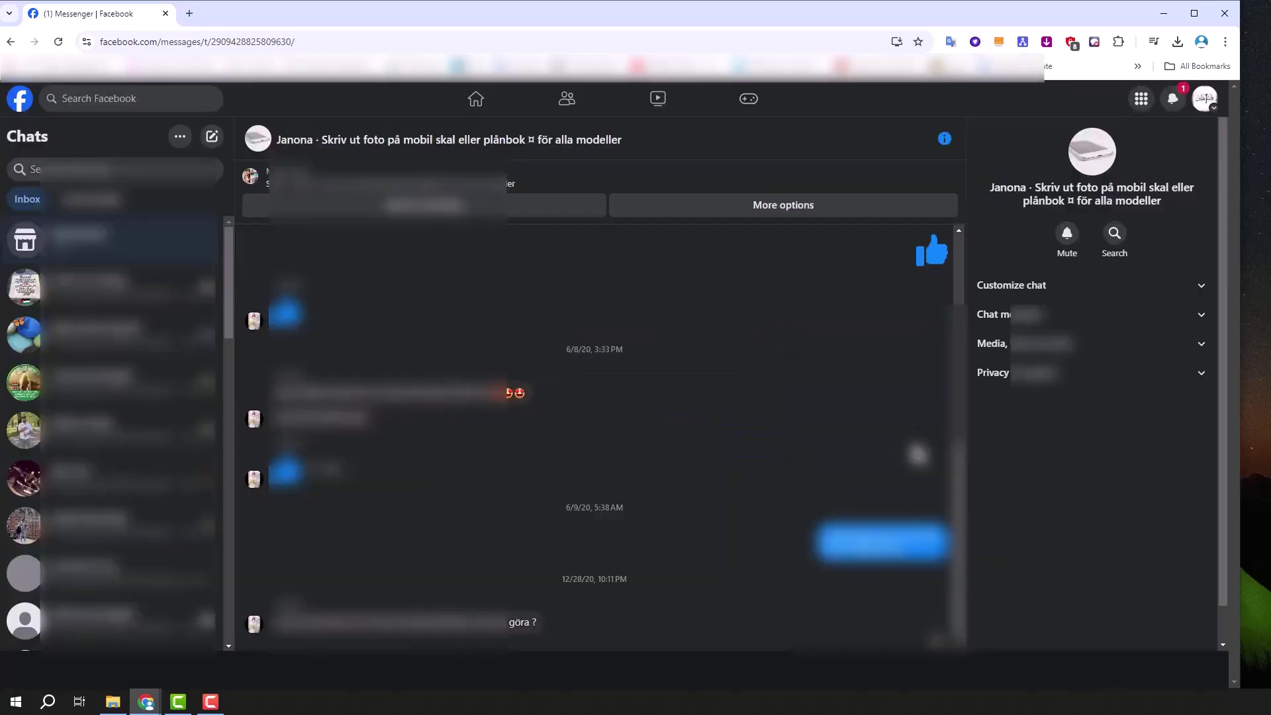
left_click(206, 287)
left_click(239, 407)
left_click(749, 415)
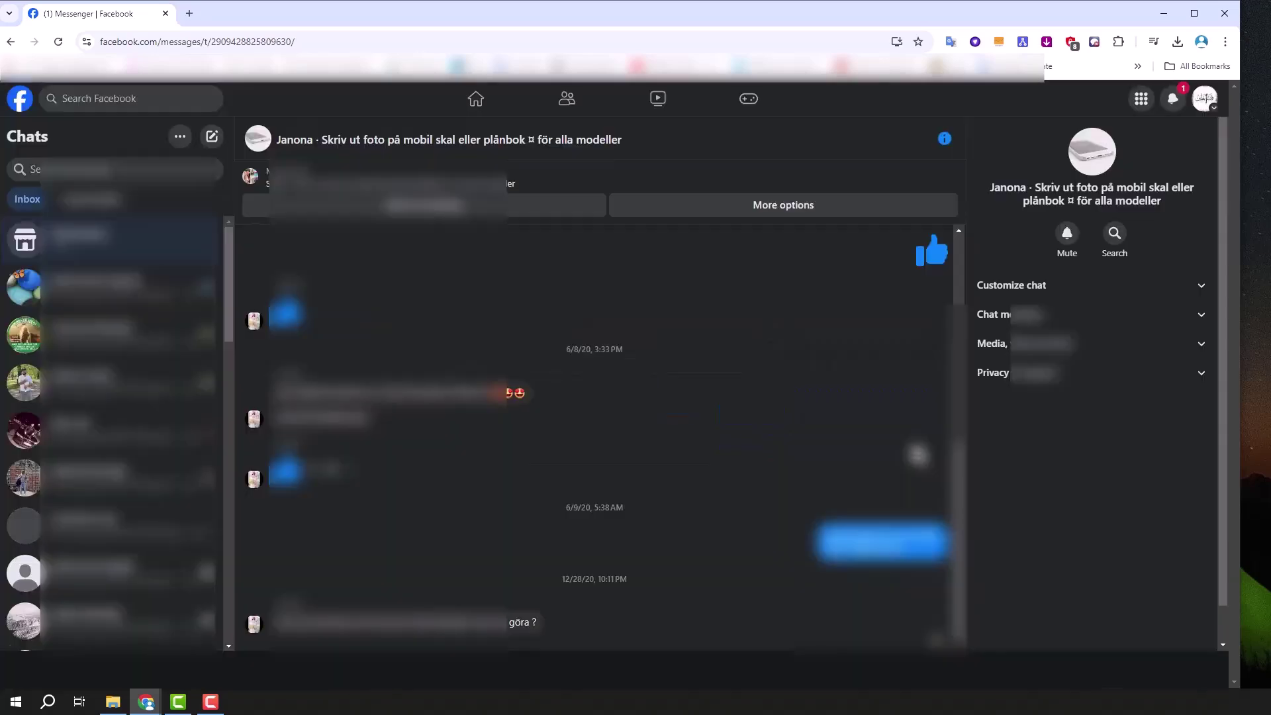
left_click(207, 287)
left_click(238, 406)
left_click(749, 414)
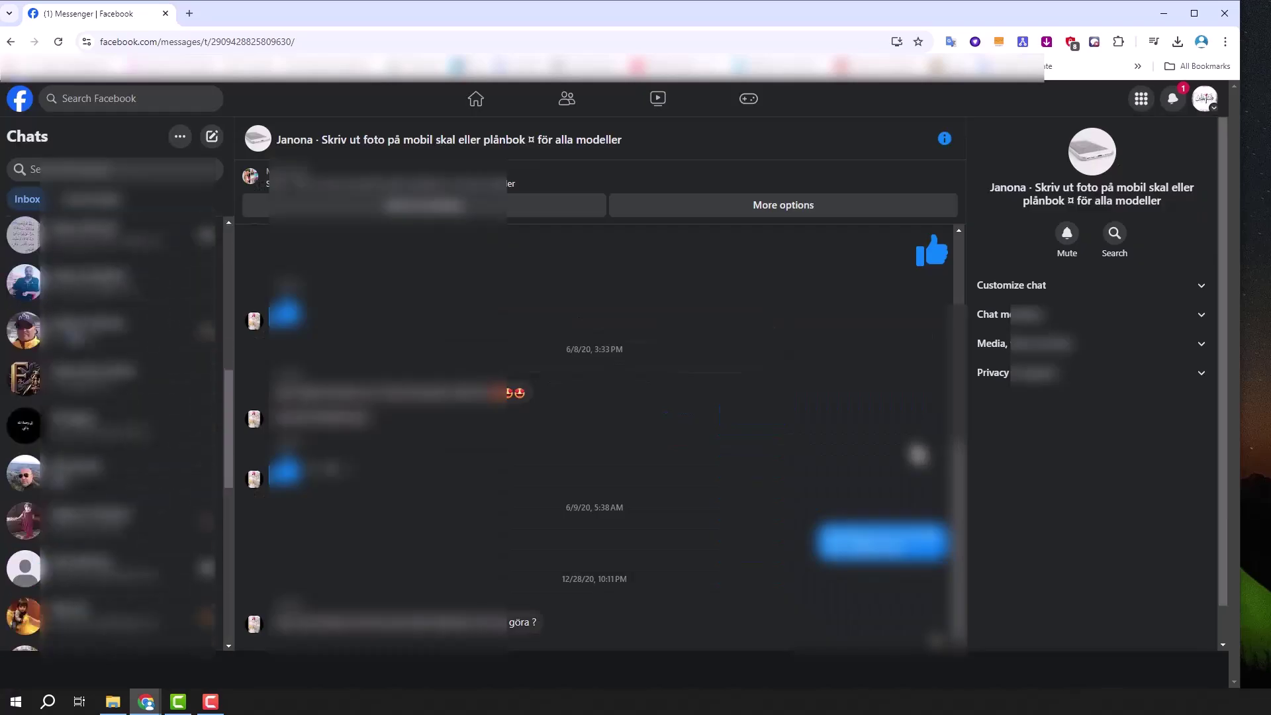
left_click(207, 287)
left_click(238, 407)
left_click(749, 415)
left_click(207, 287)
left_click(238, 406)
left_click(749, 414)
left_click(207, 286)
left_click(239, 407)
left_click(749, 415)
left_click(207, 286)
left_click(238, 406)
left_click(749, 415)
left_click(207, 286)
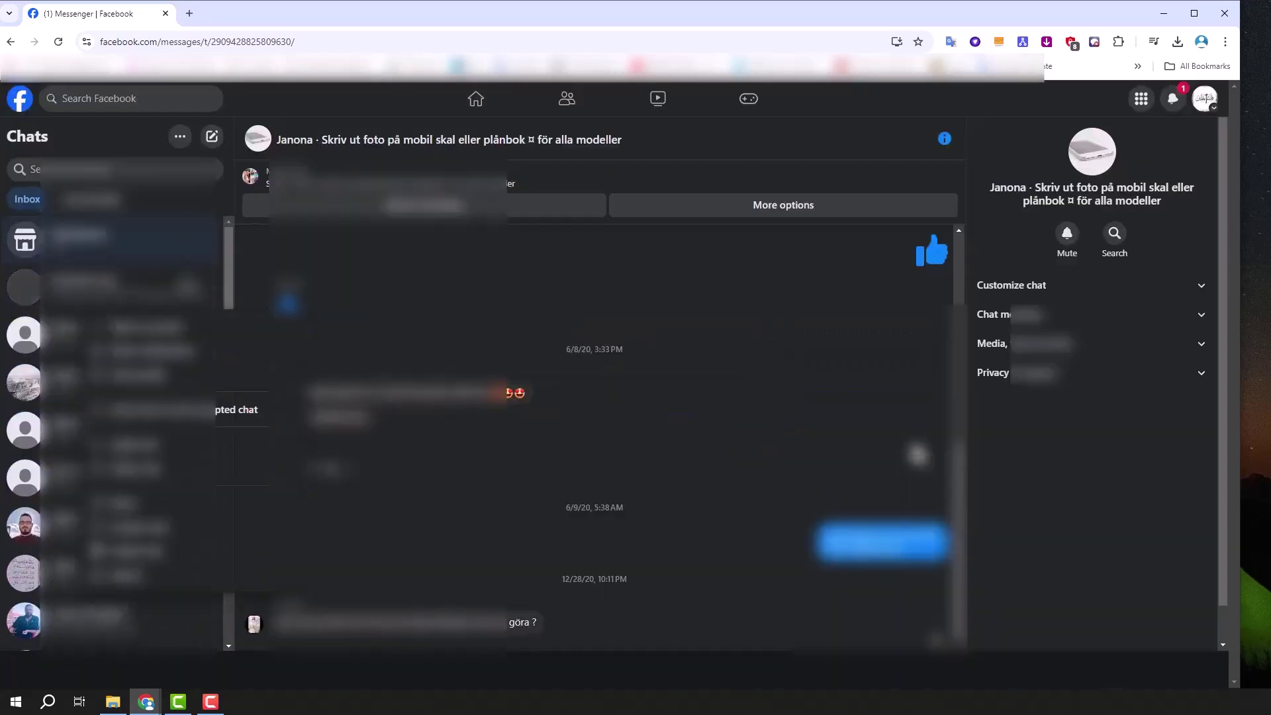
left_click(238, 406)
left_click(749, 414)
left_click(206, 287)
left_click(238, 407)
left_click(749, 414)
left_click(206, 287)
left_click(239, 407)
left_click(748, 414)
left_click(206, 286)
left_click(239, 406)
left_click(749, 414)
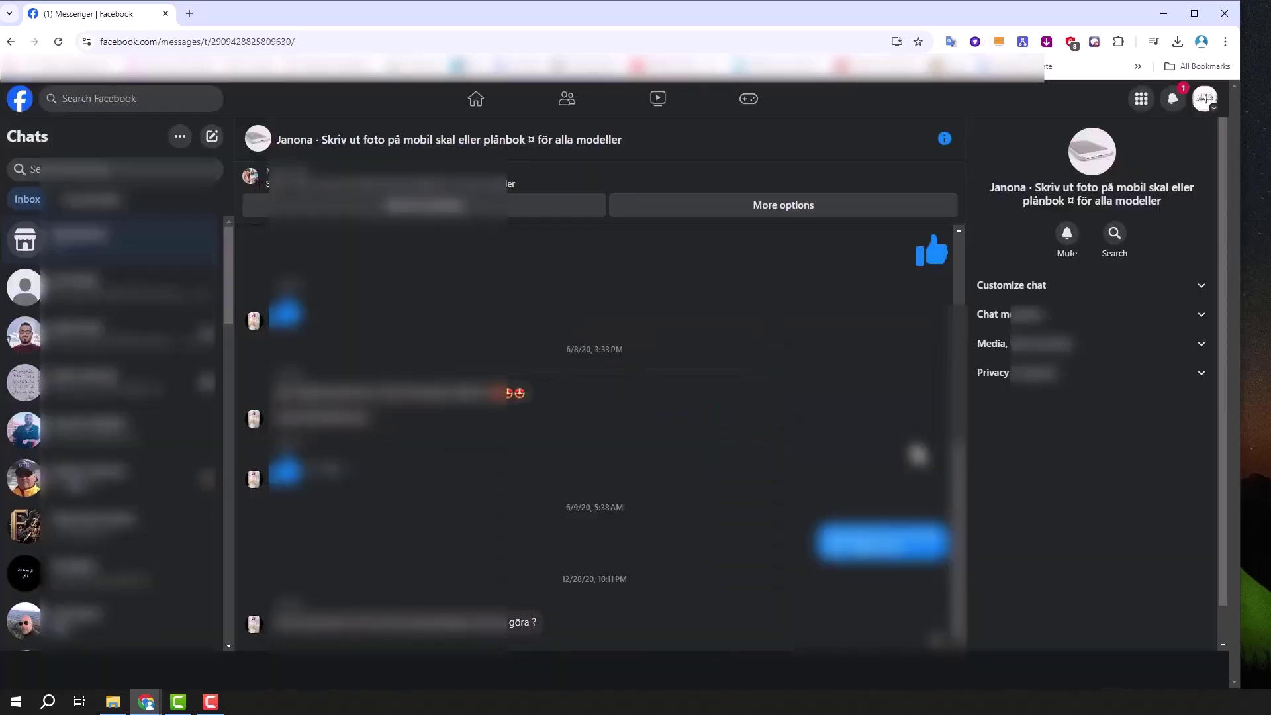
left_click(206, 287)
left_click(239, 406)
left_click(749, 414)
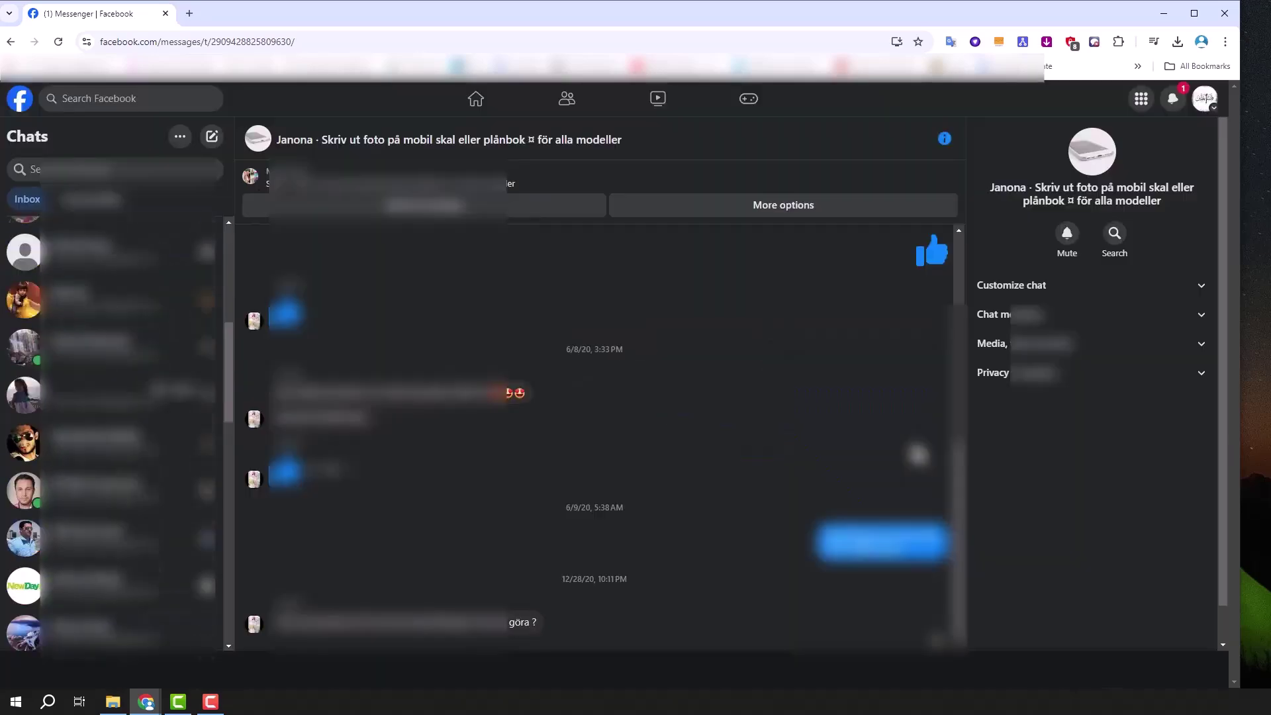
left_click(206, 287)
left_click(238, 406)
left_click(748, 414)
left_click(206, 287)
left_click(239, 407)
left_click(749, 415)
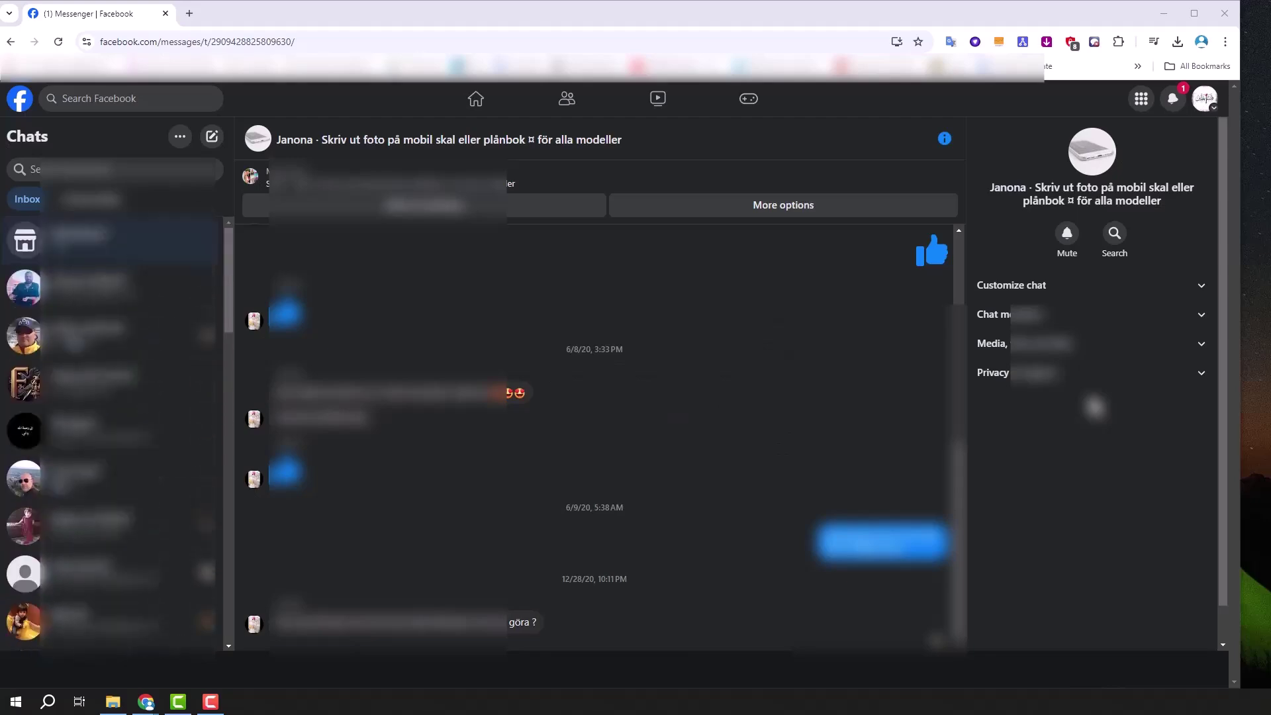
left_click(206, 286)
left_click(238, 406)
left_click(749, 414)
left_click(207, 287)
left_click(238, 406)
left_click(749, 415)
left_click(207, 287)
left_click(239, 407)
left_click(749, 415)
left_click(206, 286)
left_click(238, 407)
left_click(749, 415)
left_click(207, 287)
left_click(239, 407)
left_click(749, 414)
left_click(207, 286)
left_click(239, 406)
left_click(749, 414)
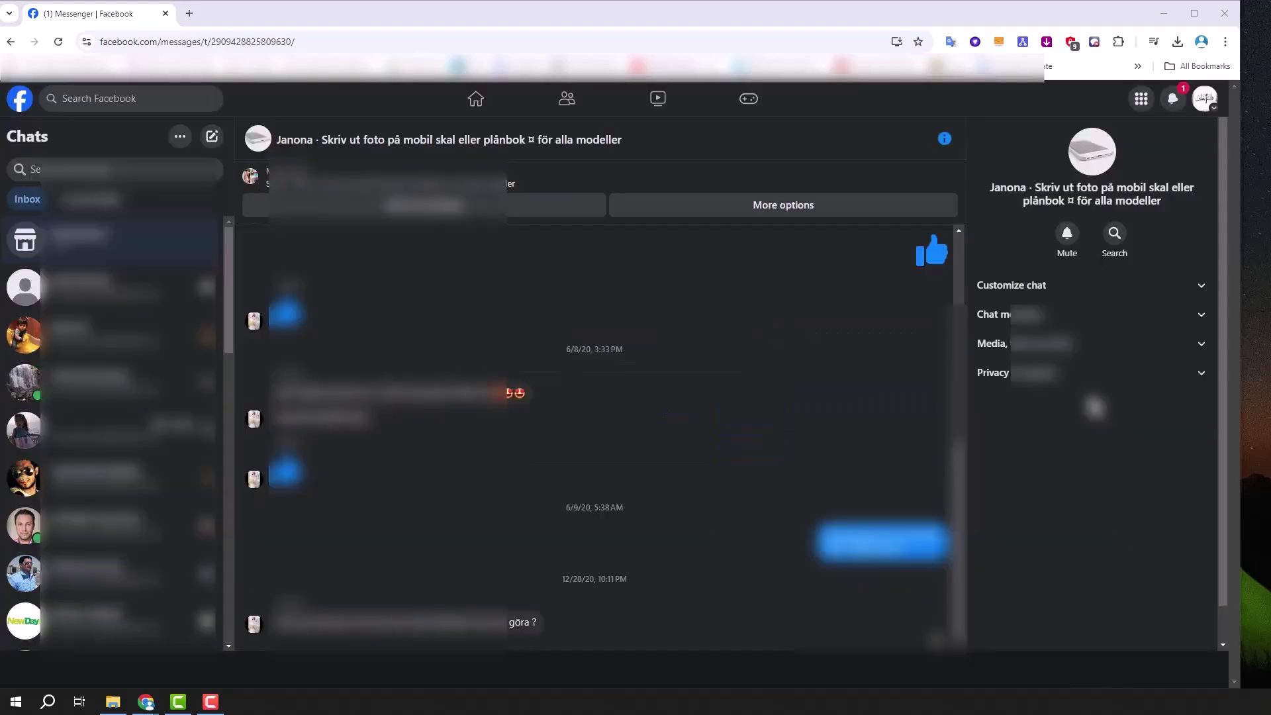
left_click(207, 287)
left_click(239, 406)
left_click(749, 414)
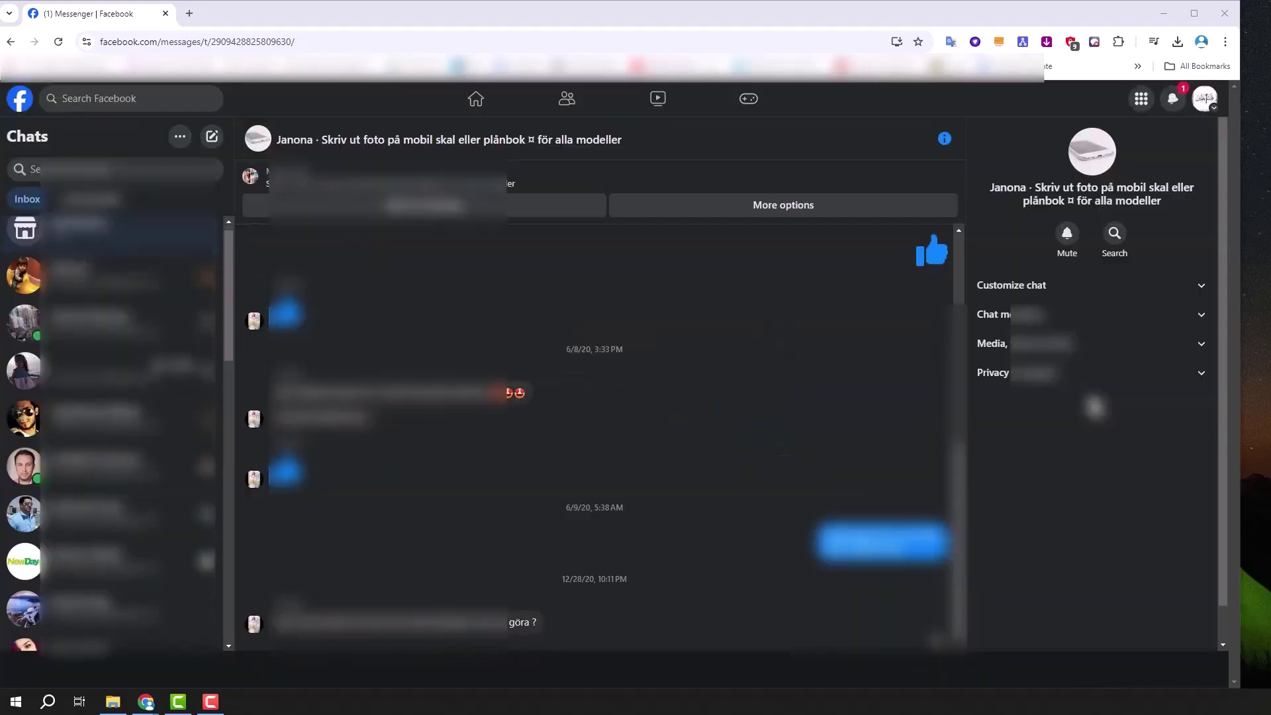
left_click(206, 287)
left_click(238, 406)
left_click(749, 415)
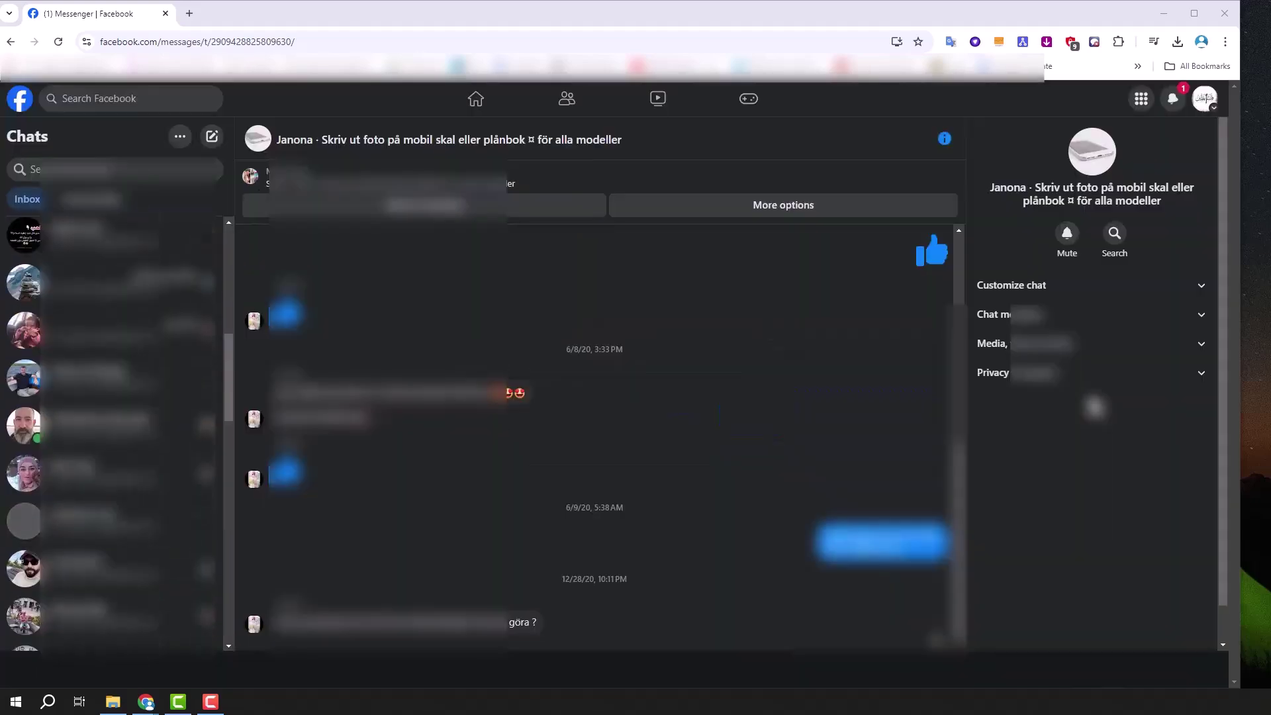
left_click(207, 286)
left_click(238, 407)
left_click(749, 414)
left_click(207, 287)
left_click(238, 407)
left_click(749, 415)
left_click(206, 287)
left_click(238, 406)
left_click(749, 415)
left_click(207, 286)
left_click(238, 406)
left_click(749, 414)
left_click(206, 287)
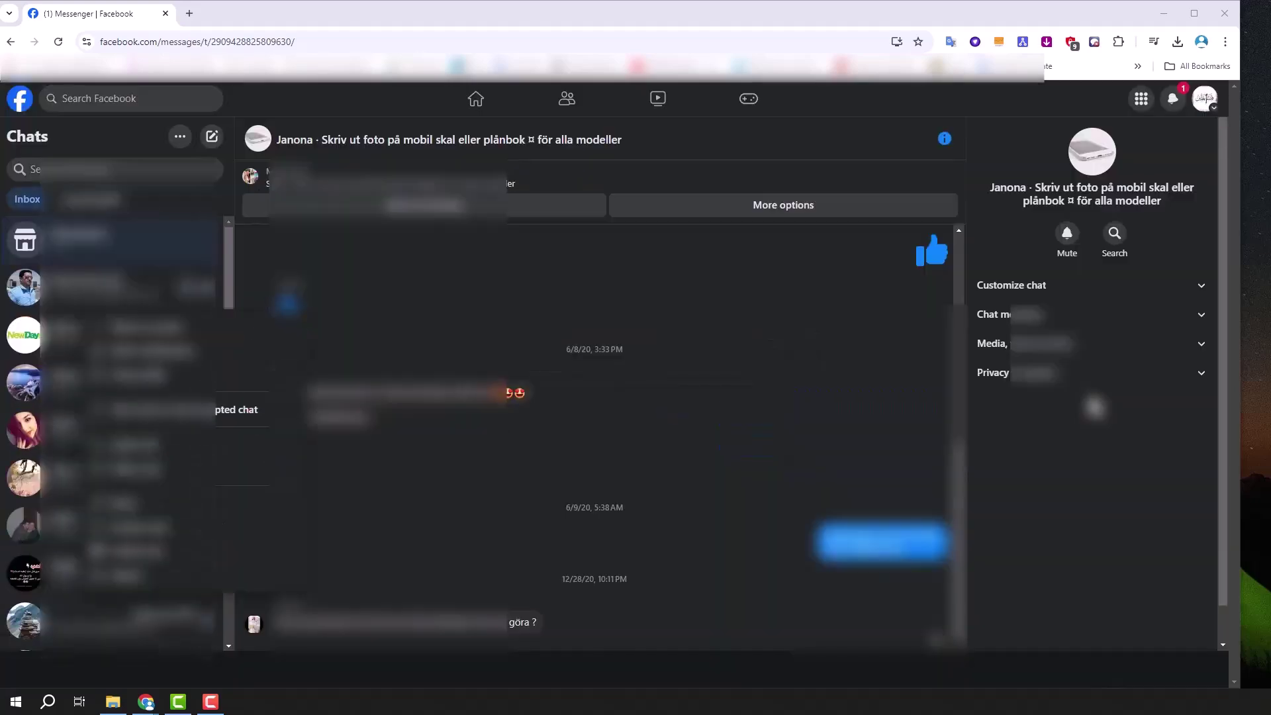
- Delete the remaining Messenger inbox chats one after another, confirming each deletion, until only the Marketplace entry is left
left_click(238, 407)
left_click(749, 415)
left_click(207, 287)
left_click(238, 406)
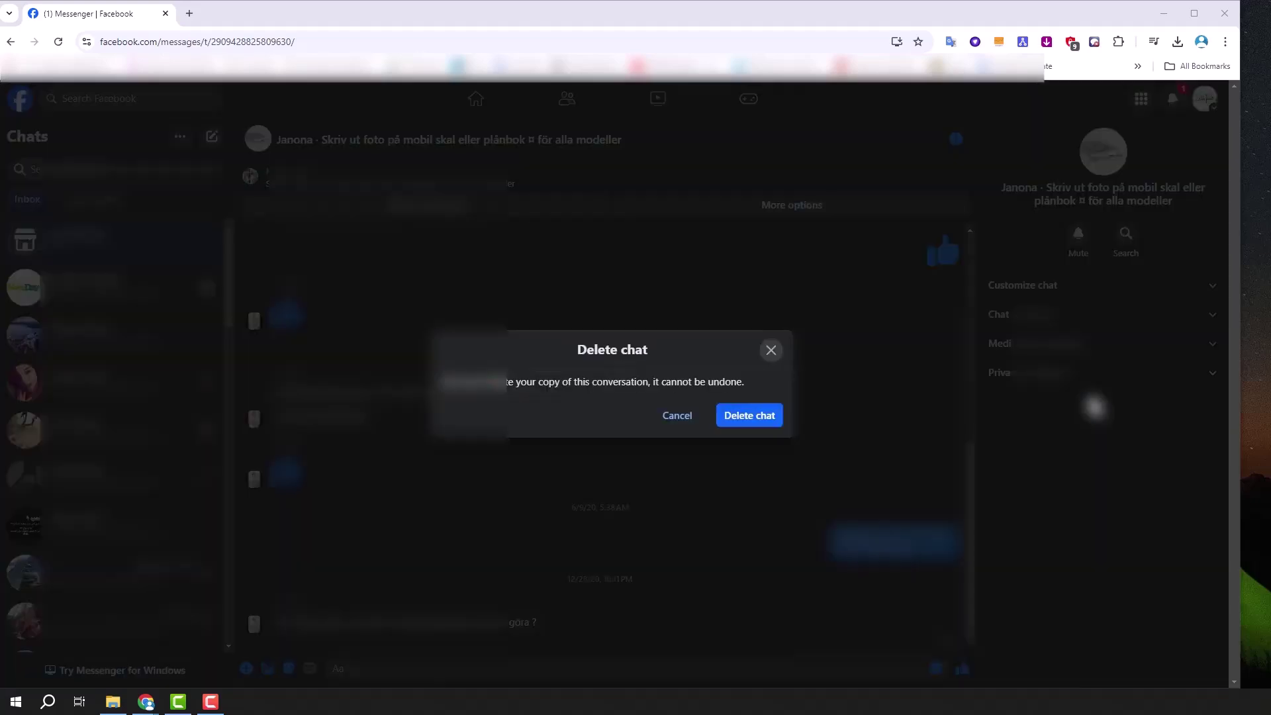
left_click(749, 414)
left_click(206, 287)
left_click(239, 407)
left_click(748, 414)
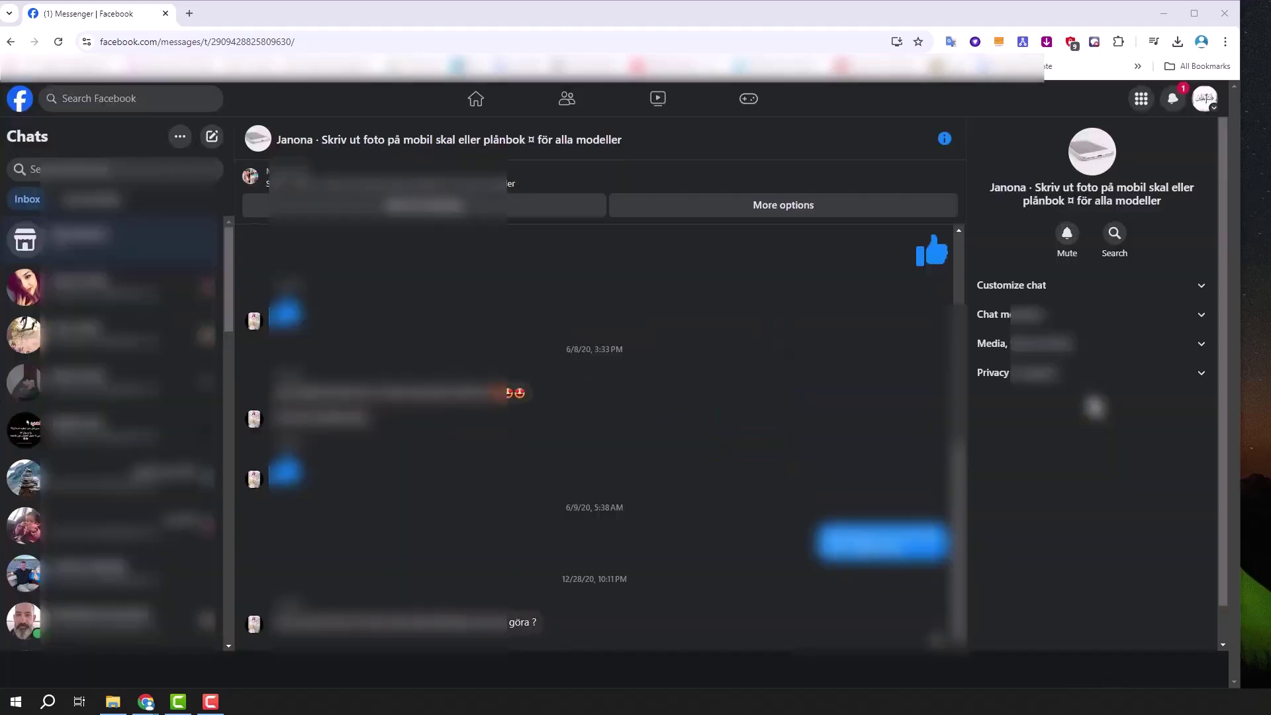
left_click(207, 287)
left_click(239, 407)
left_click(748, 414)
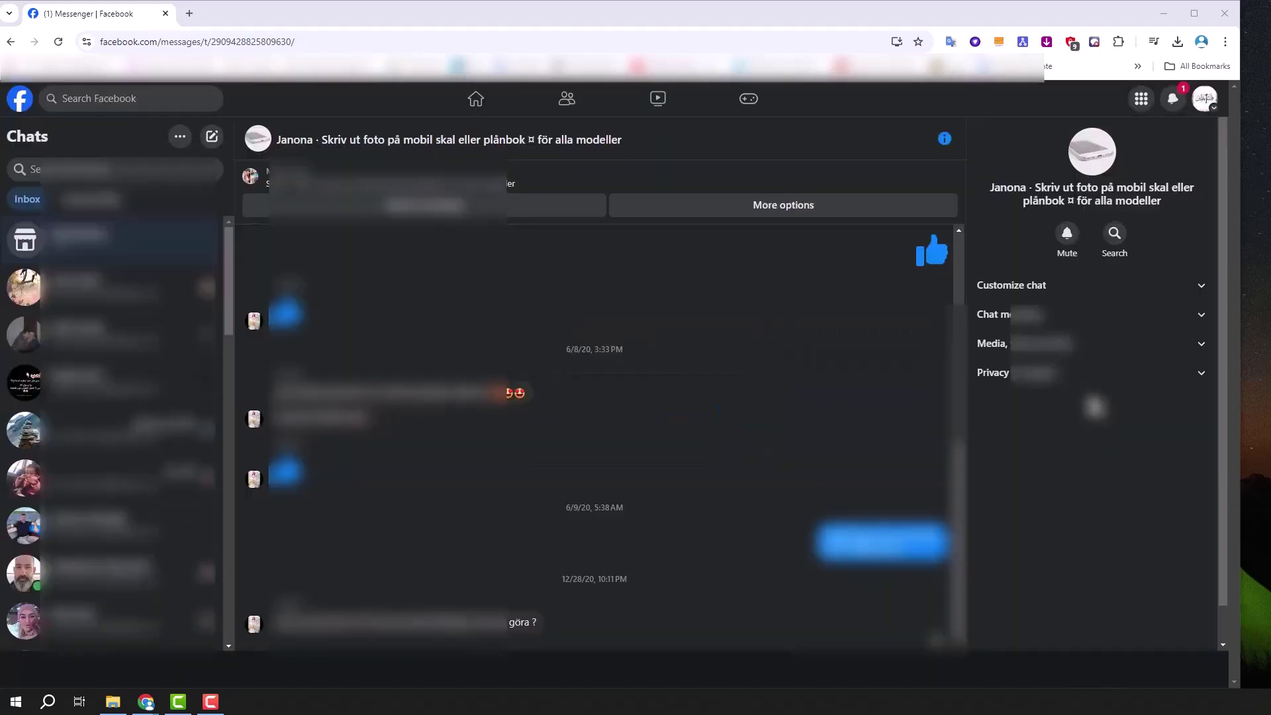
left_click(207, 287)
left_click(238, 407)
left_click(749, 414)
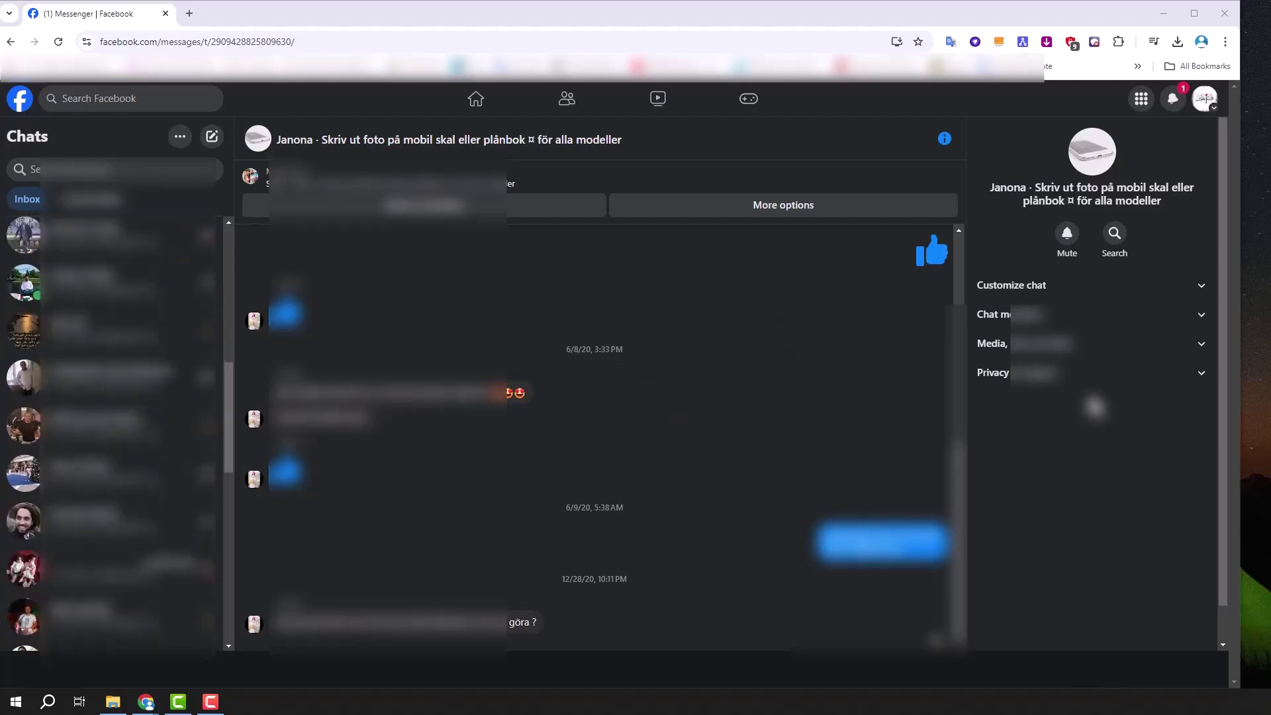
left_click(207, 287)
left_click(238, 407)
left_click(748, 415)
left_click(207, 287)
left_click(238, 406)
left_click(749, 414)
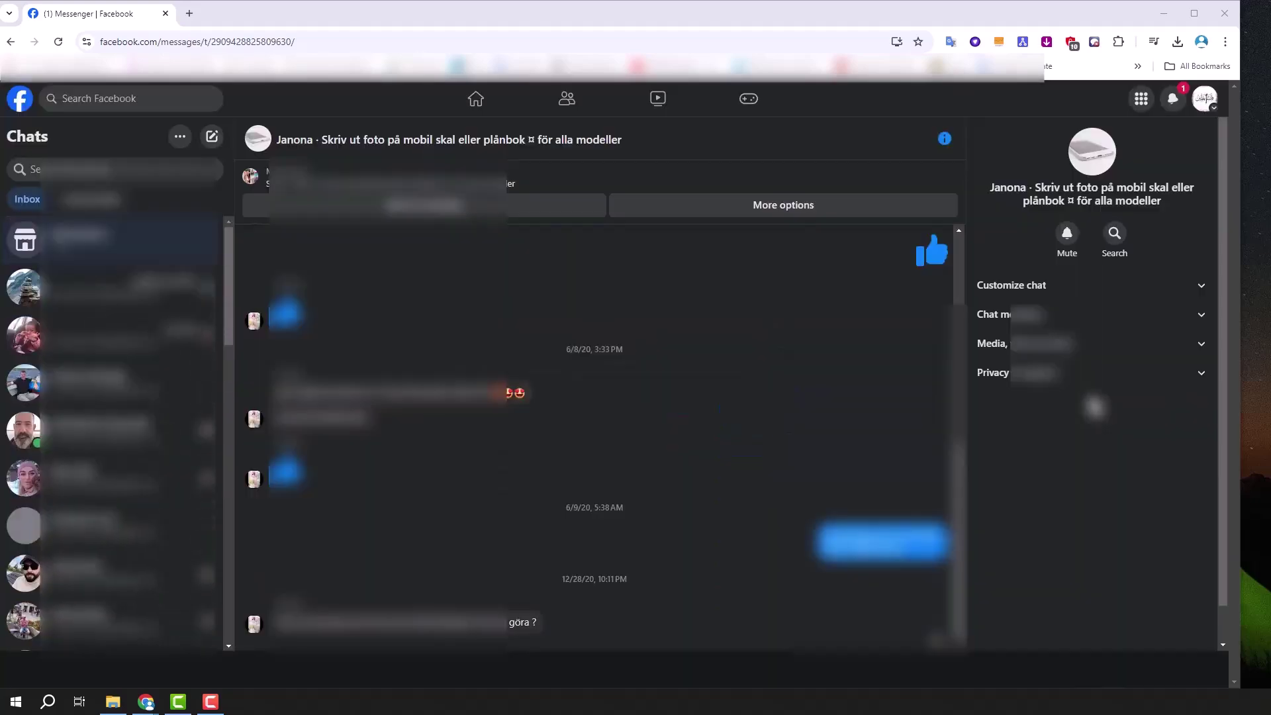
left_click(207, 286)
left_click(238, 407)
left_click(749, 414)
left_click(206, 287)
left_click(239, 407)
left_click(749, 414)
left_click(207, 287)
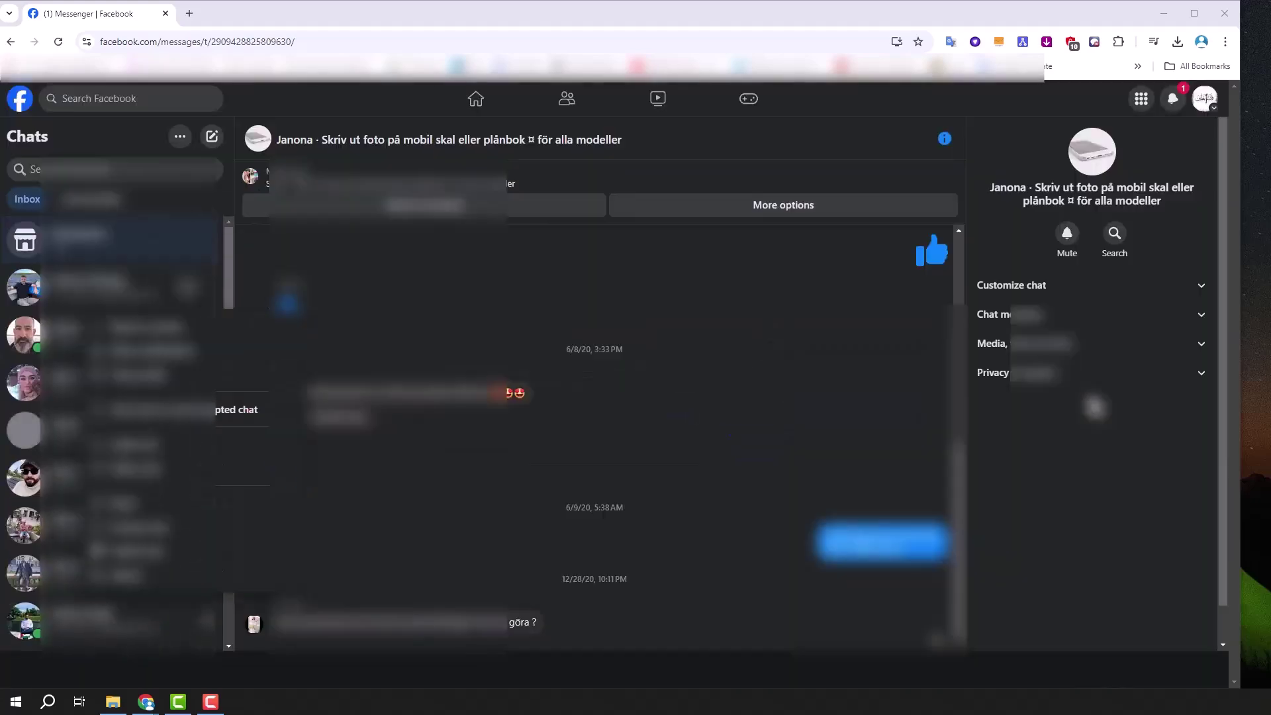
left_click(238, 407)
left_click(748, 415)
left_click(206, 287)
left_click(238, 407)
left_click(749, 414)
left_click(206, 287)
left_click(239, 406)
left_click(749, 414)
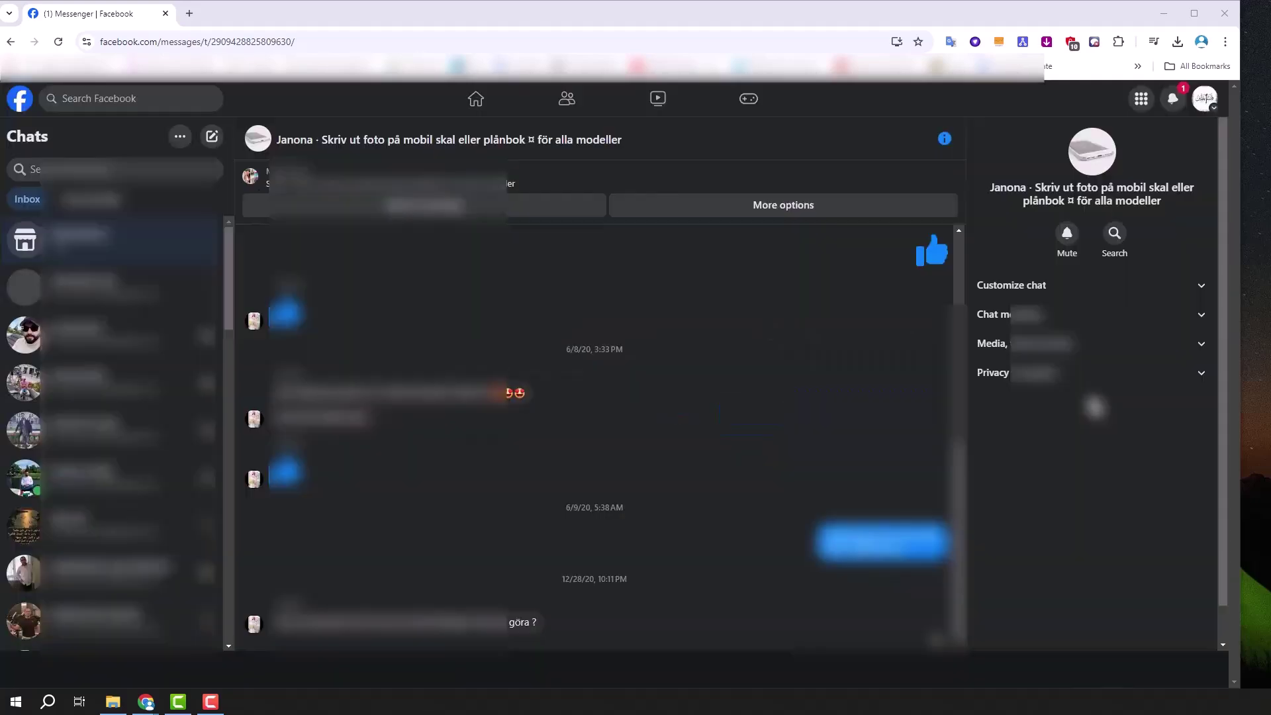
left_click(206, 287)
left_click(239, 407)
left_click(749, 415)
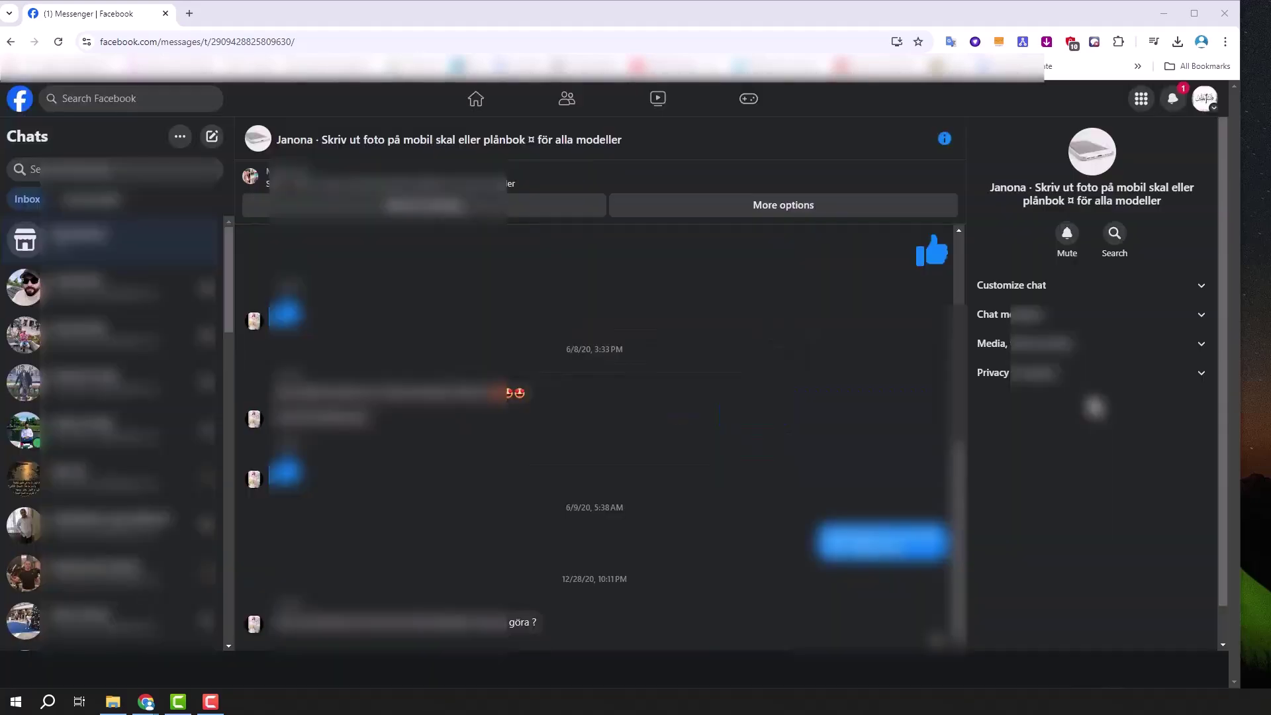
left_click(207, 286)
left_click(238, 407)
left_click(749, 414)
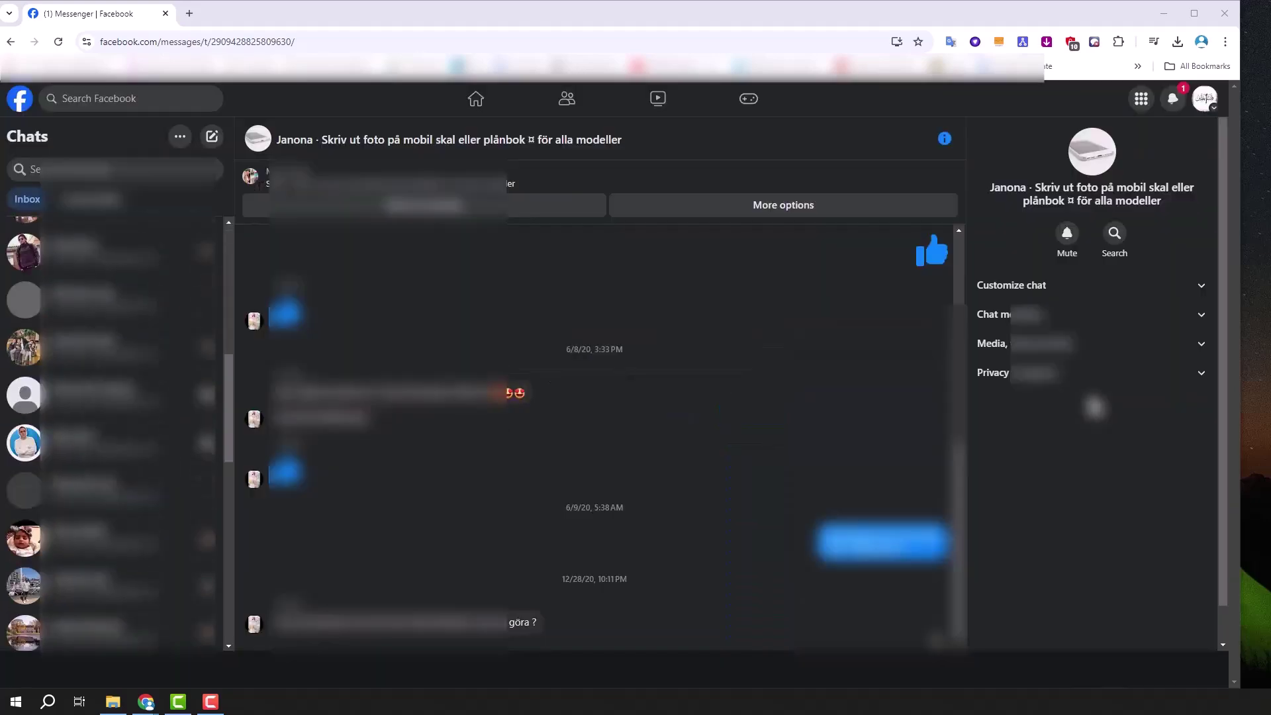
left_click(207, 286)
left_click(238, 406)
left_click(749, 414)
left_click(206, 287)
left_click(238, 407)
left_click(749, 414)
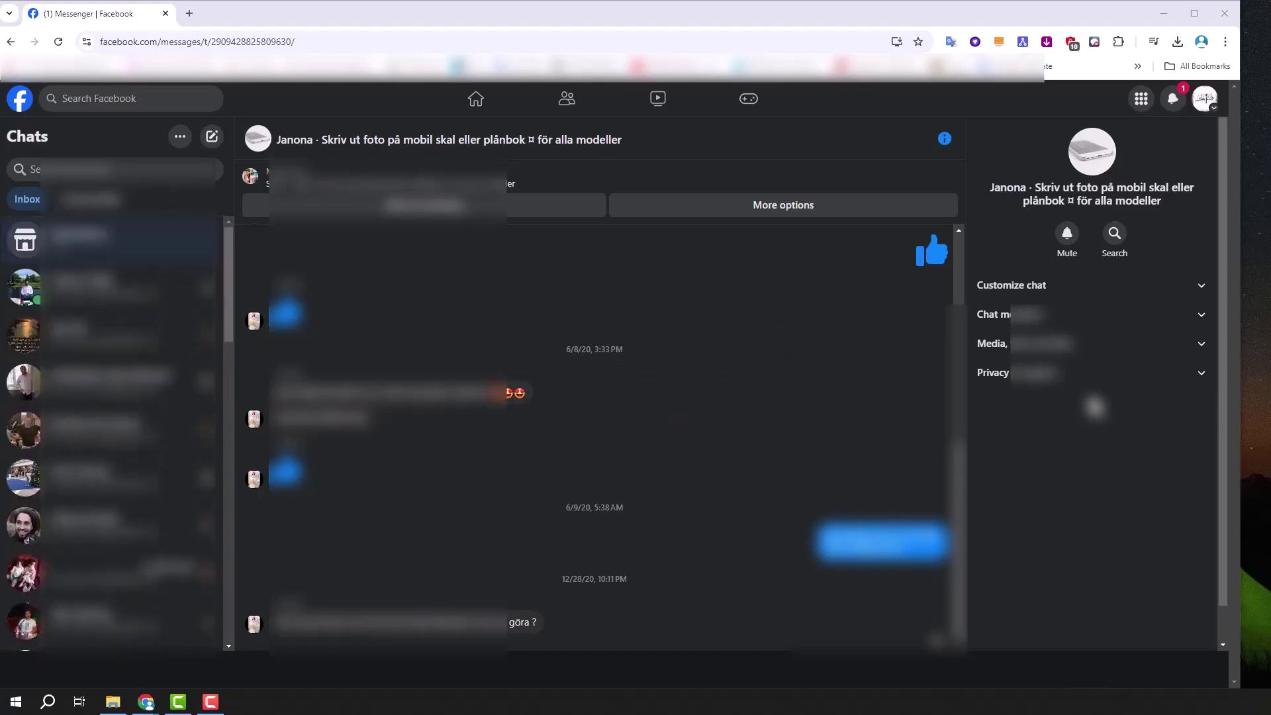
left_click(206, 287)
left_click(238, 406)
left_click(748, 415)
left_click(206, 287)
left_click(238, 406)
left_click(749, 415)
left_click(207, 287)
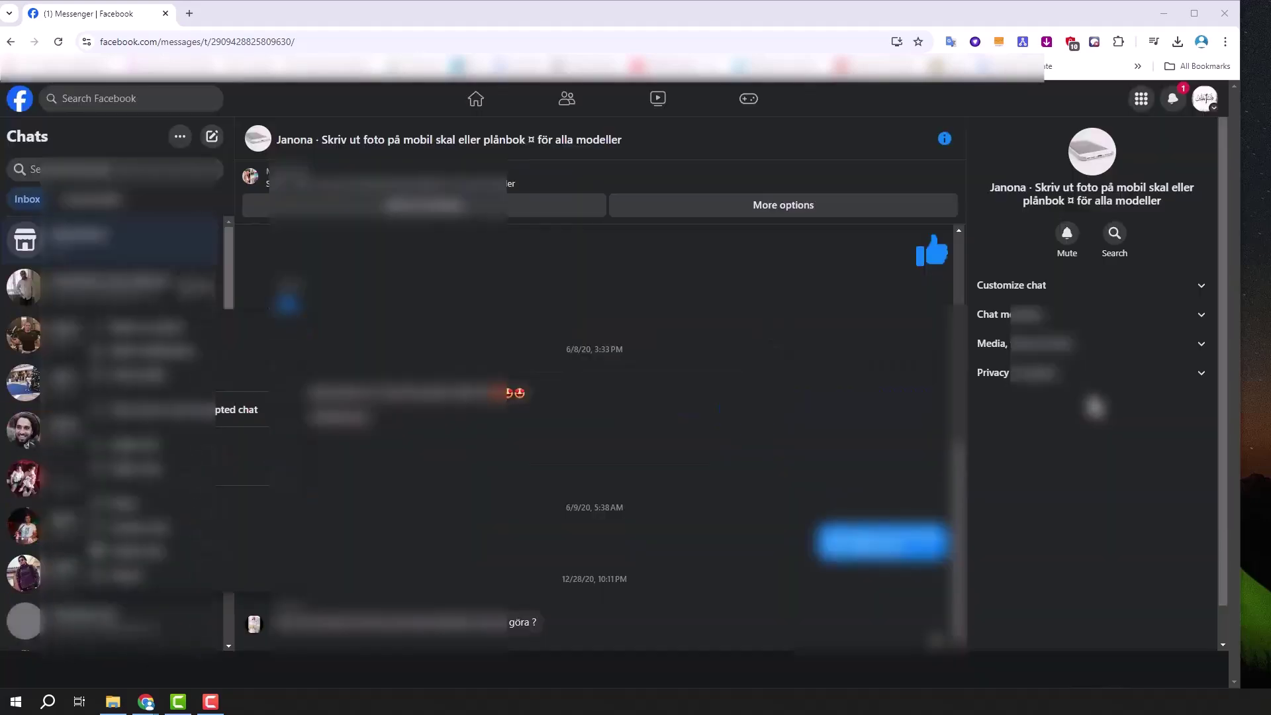
left_click(238, 406)
left_click(749, 414)
left_click(207, 287)
left_click(238, 406)
left_click(749, 414)
left_click(206, 286)
left_click(238, 407)
left_click(749, 415)
left_click(207, 287)
left_click(238, 406)
left_click(748, 414)
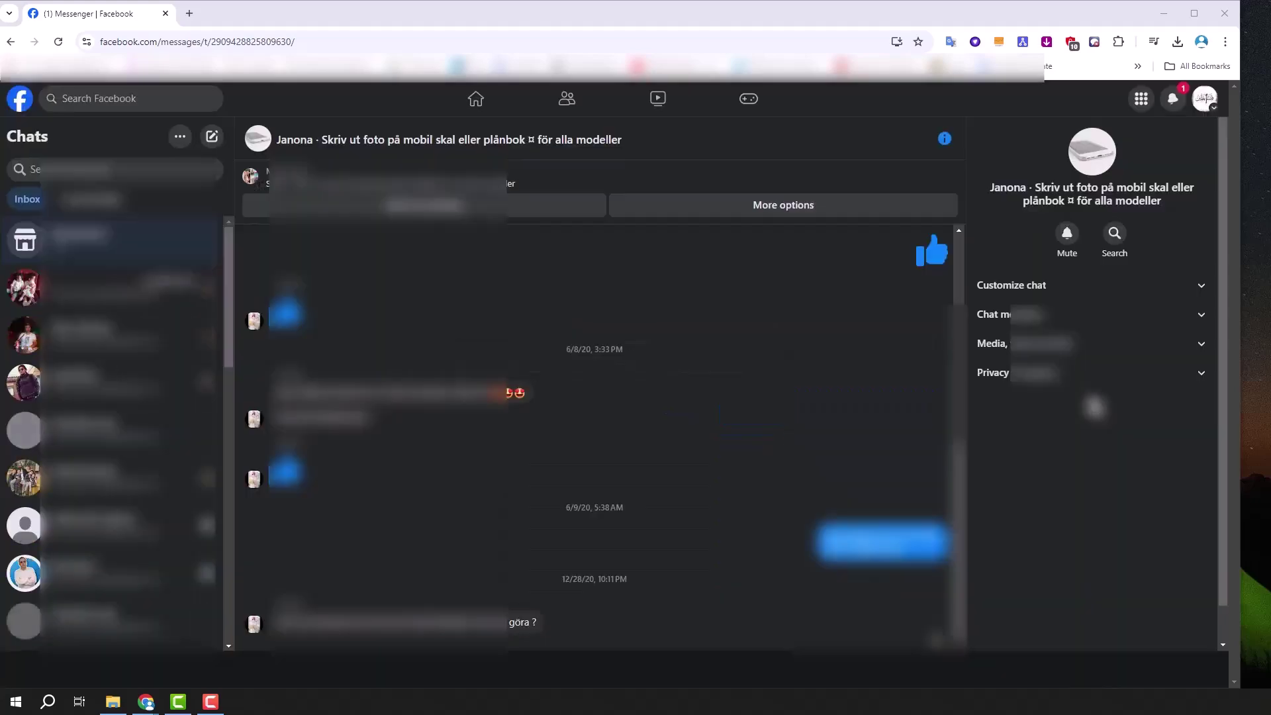
left_click(207, 286)
left_click(238, 406)
left_click(749, 414)
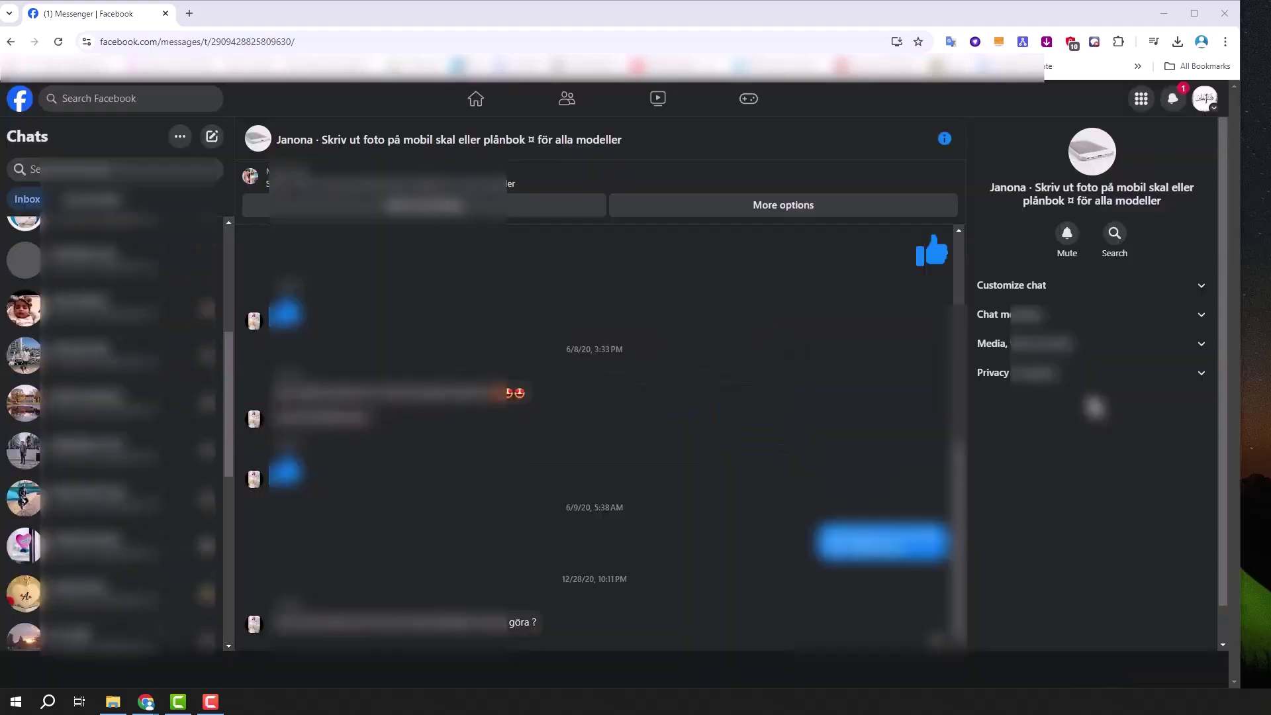
left_click(207, 287)
left_click(238, 406)
left_click(749, 414)
left_click(206, 286)
left_click(238, 407)
left_click(749, 414)
left_click(207, 286)
left_click(238, 406)
left_click(749, 415)
left_click(206, 287)
left_click(239, 407)
left_click(748, 415)
left_click(207, 287)
left_click(239, 406)
left_click(749, 414)
left_click(206, 287)
left_click(238, 407)
left_click(749, 414)
left_click(206, 286)
left_click(239, 406)
left_click(749, 414)
left_click(206, 287)
left_click(238, 407)
left_click(749, 414)
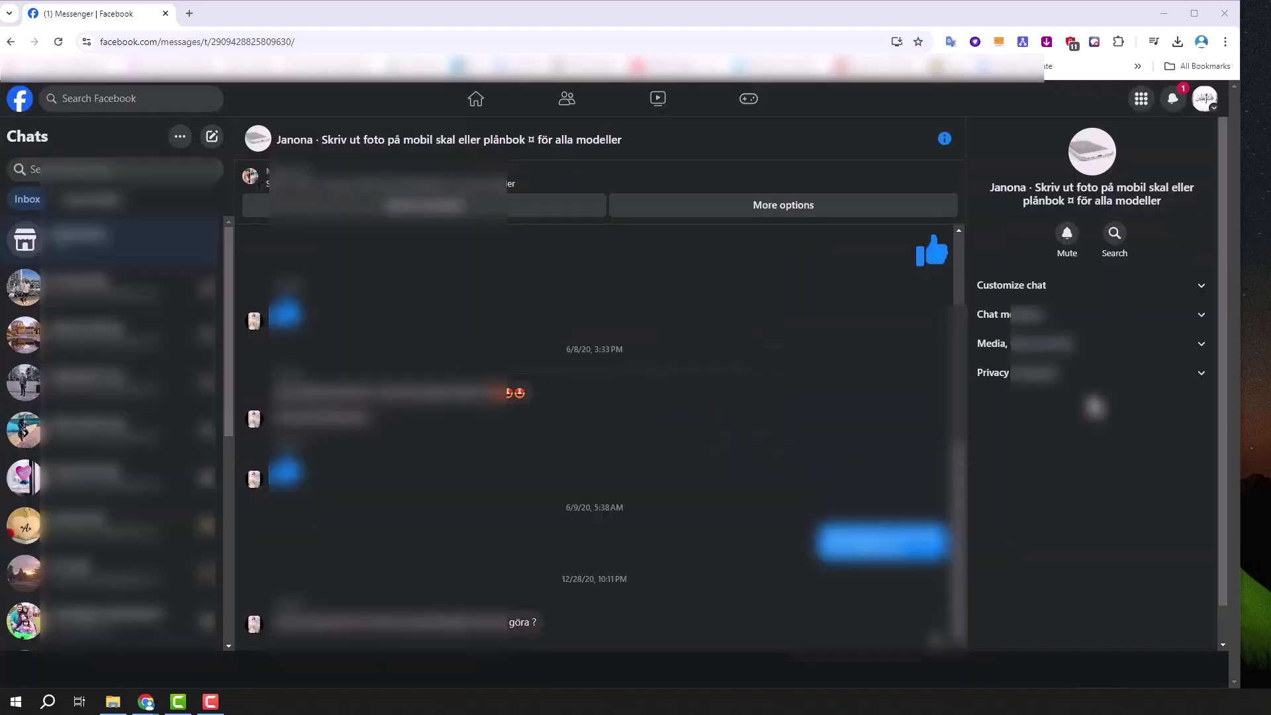
left_click(207, 287)
left_click(238, 406)
left_click(749, 415)
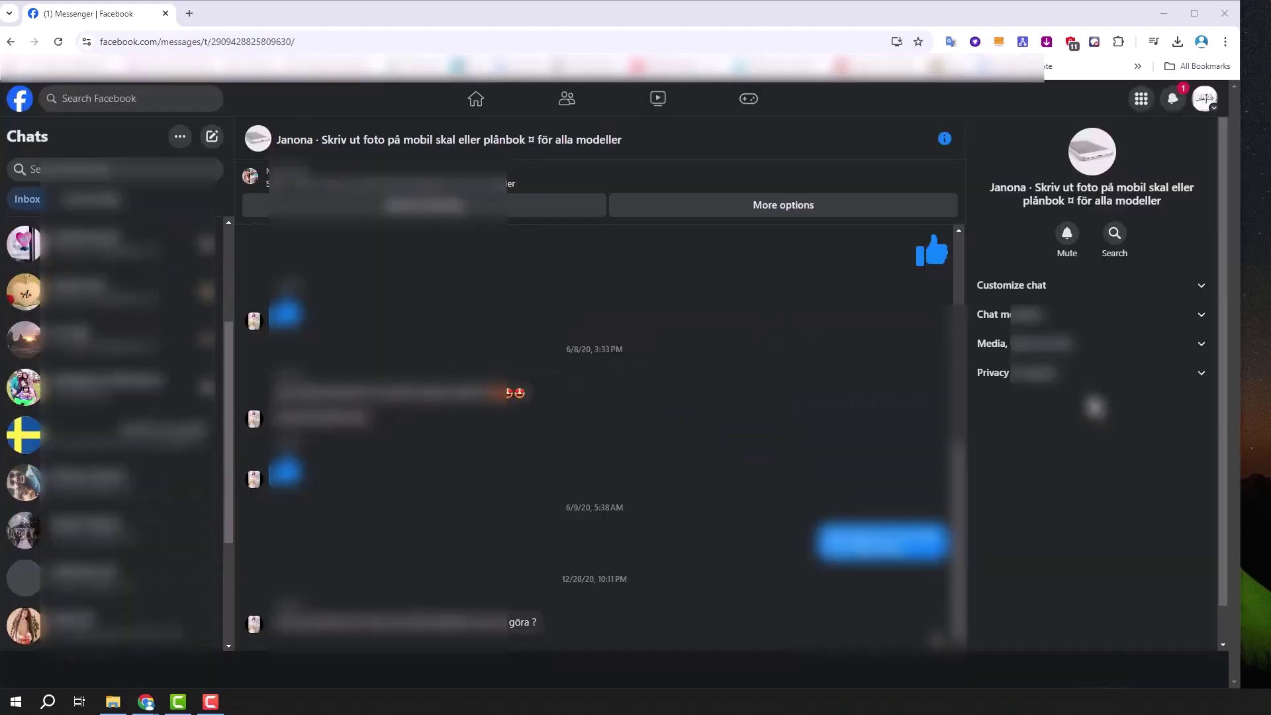
left_click(207, 287)
left_click(238, 407)
left_click(749, 414)
left_click(206, 287)
left_click(238, 406)
left_click(749, 414)
left_click(207, 287)
left_click(238, 407)
left_click(748, 415)
left_click(207, 287)
left_click(238, 407)
left_click(748, 414)
left_click(207, 287)
left_click(238, 406)
left_click(749, 414)
left_click(207, 286)
left_click(238, 407)
left_click(749, 414)
left_click(207, 286)
left_click(238, 407)
left_click(749, 415)
left_click(207, 286)
left_click(238, 407)
left_click(749, 415)
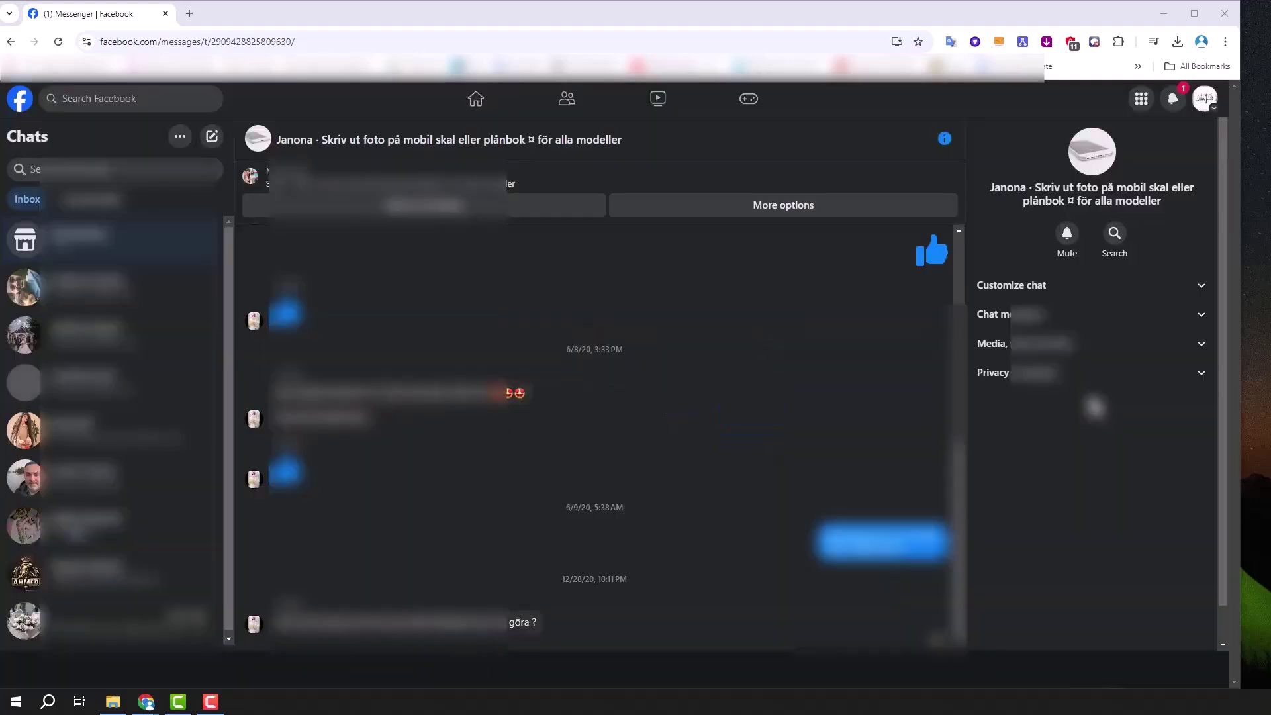
left_click(206, 287)
left_click(239, 407)
left_click(749, 414)
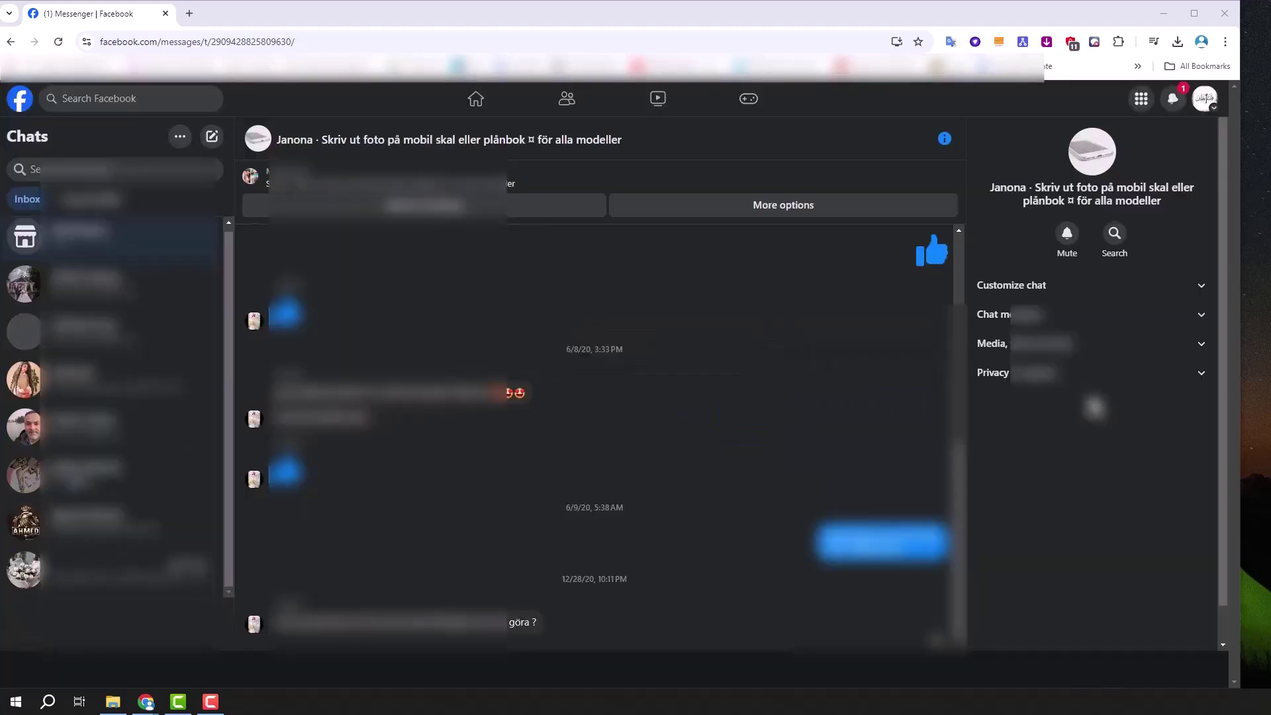
left_click(207, 287)
left_click(238, 407)
left_click(749, 414)
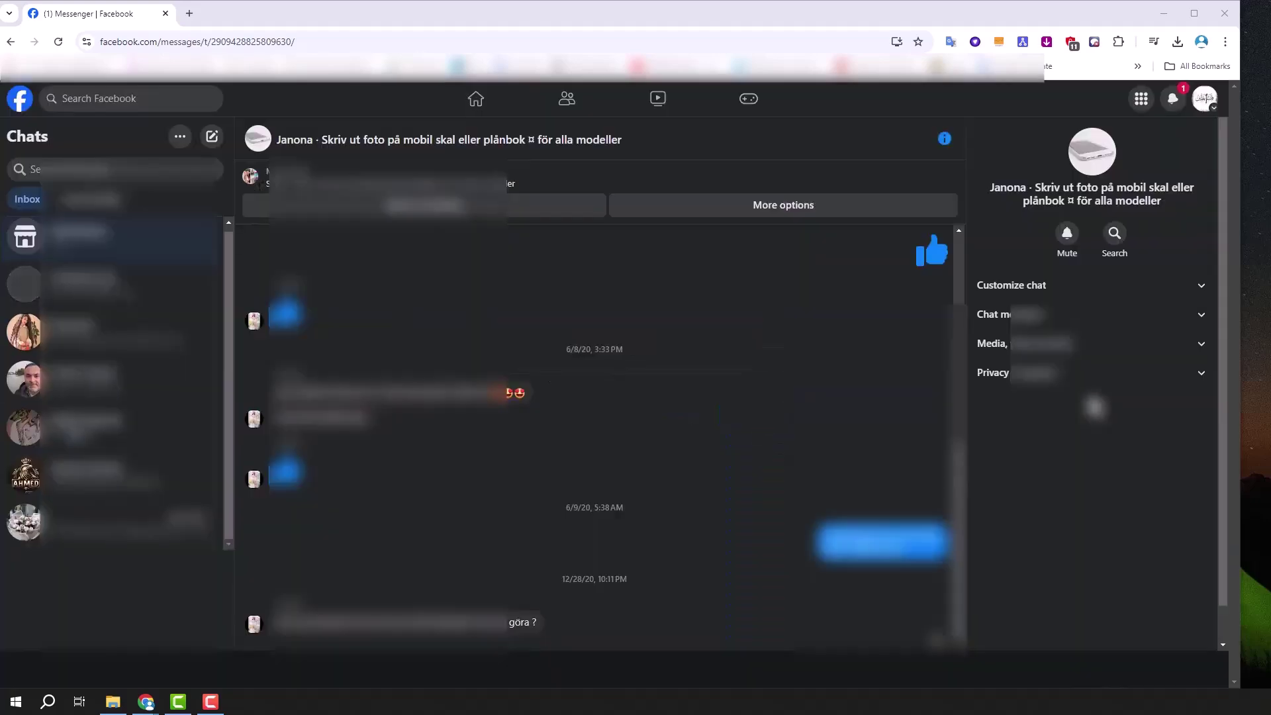
left_click(207, 286)
left_click(239, 407)
left_click(749, 414)
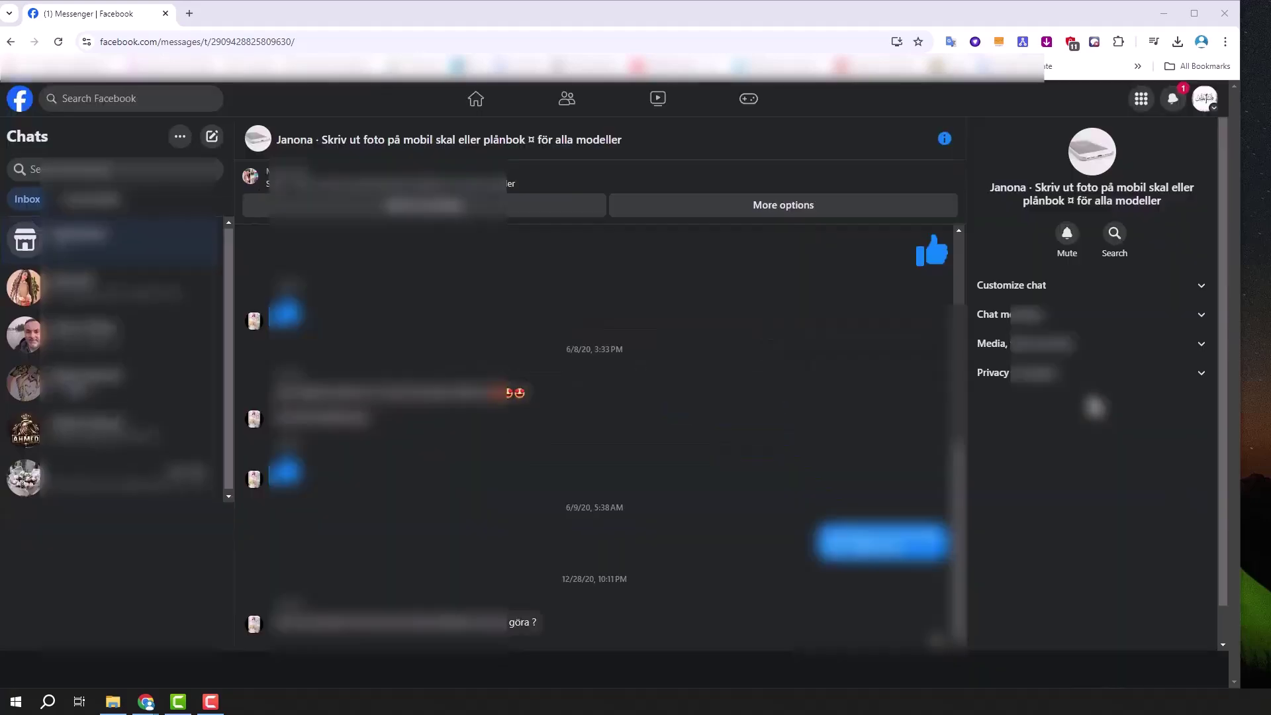
left_click(207, 287)
left_click(238, 406)
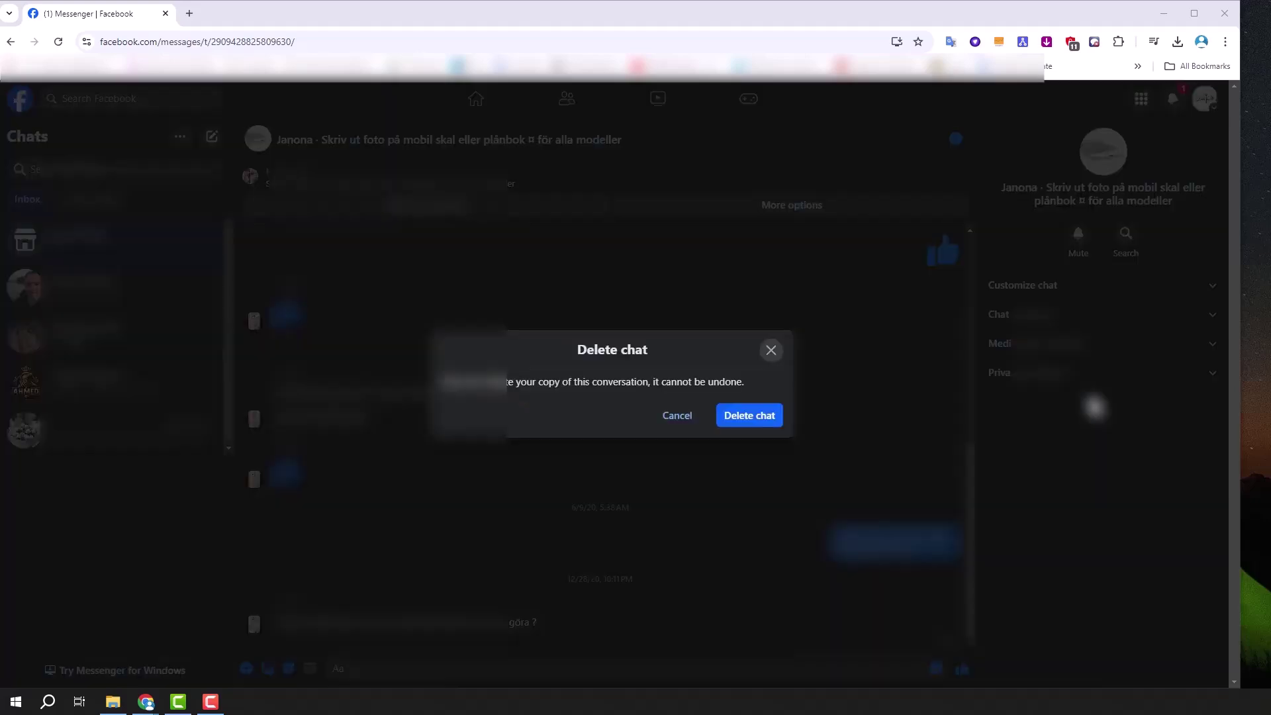
left_click(749, 414)
left_click(199, 285)
left_click(165, 405)
left_click(749, 414)
left_click(199, 285)
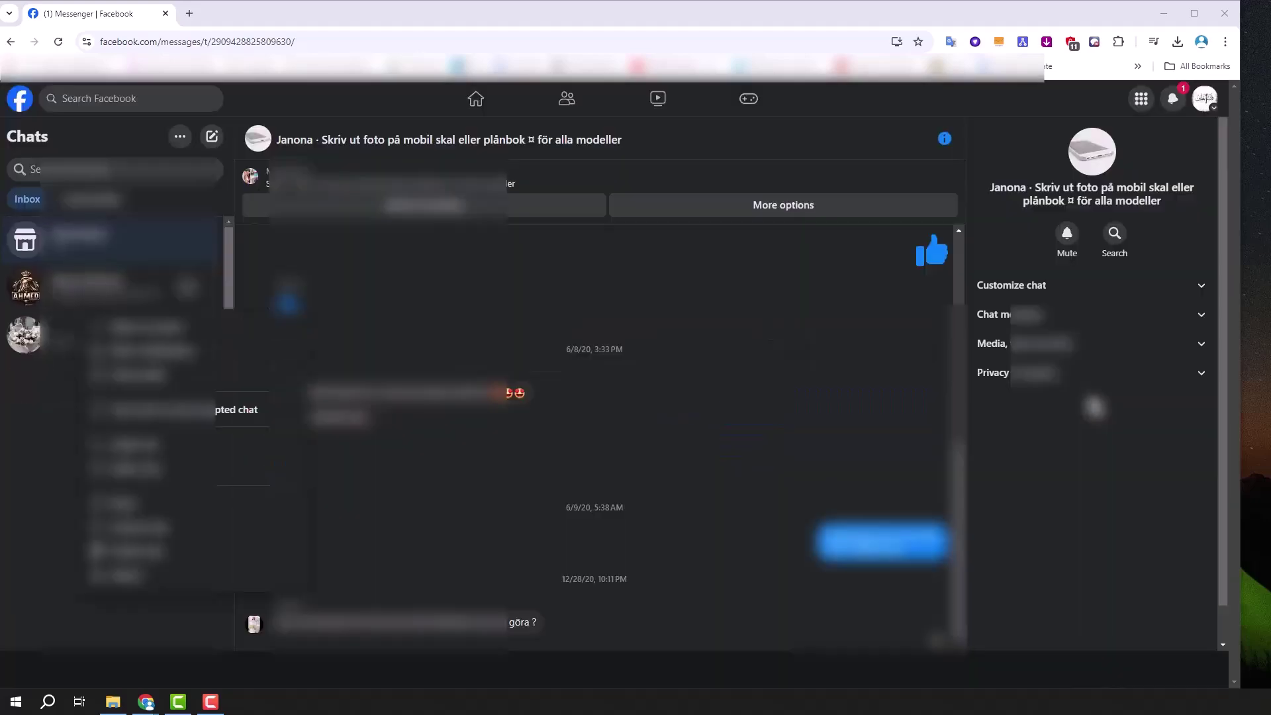
left_click(166, 406)
left_click(749, 414)
left_click(199, 285)
left_click(125, 468)
left_click(749, 414)
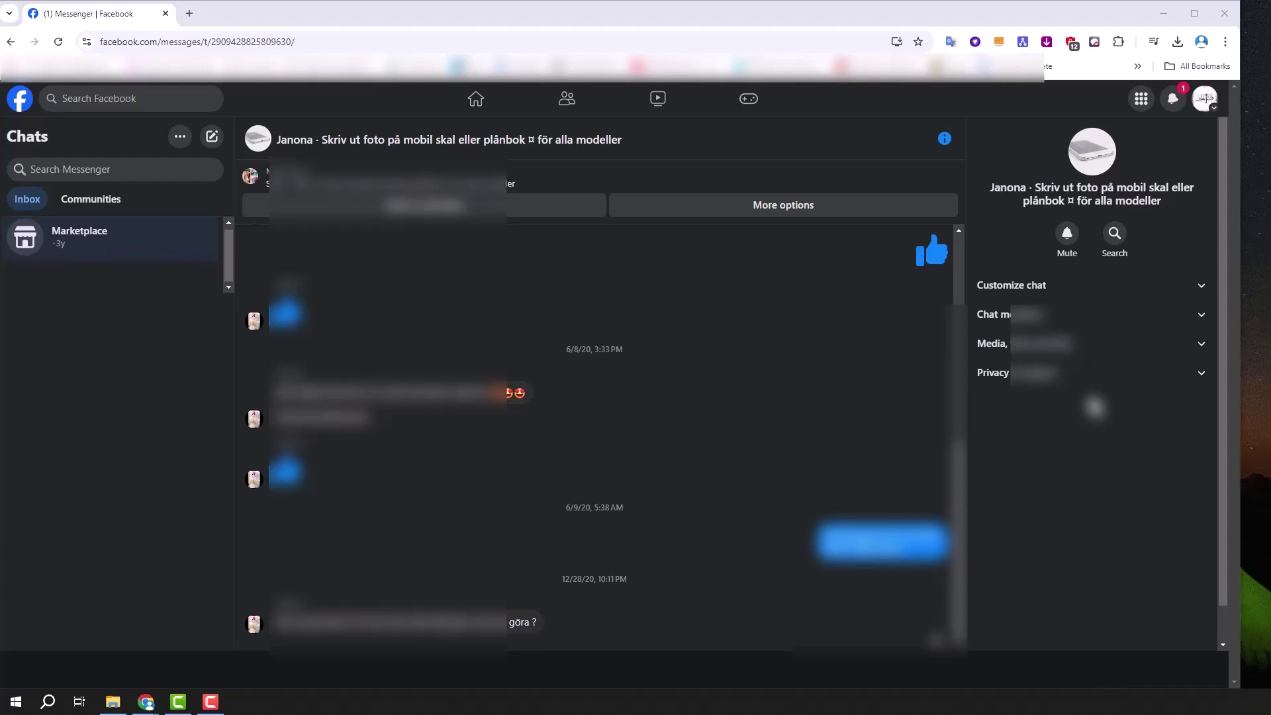
- Open the Marketplace conversations folder and look through its older chats
left_click(112, 237)
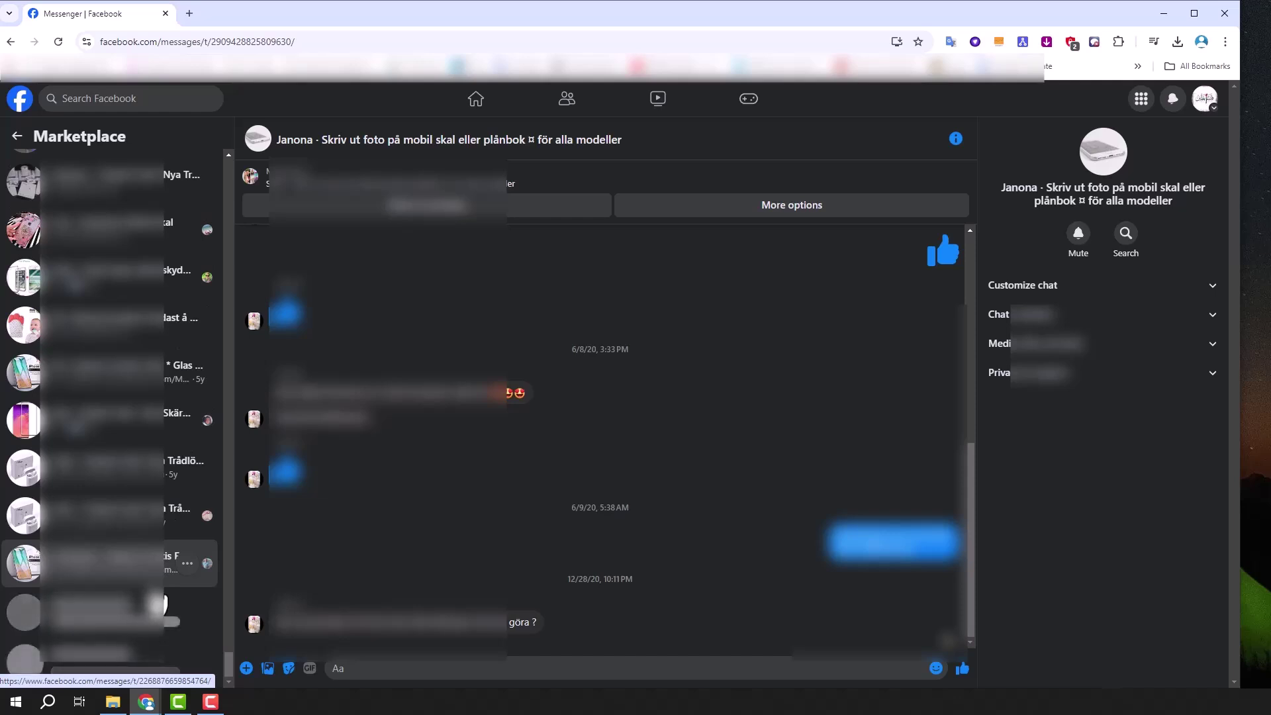
scroll(232, 638, "down", 5)
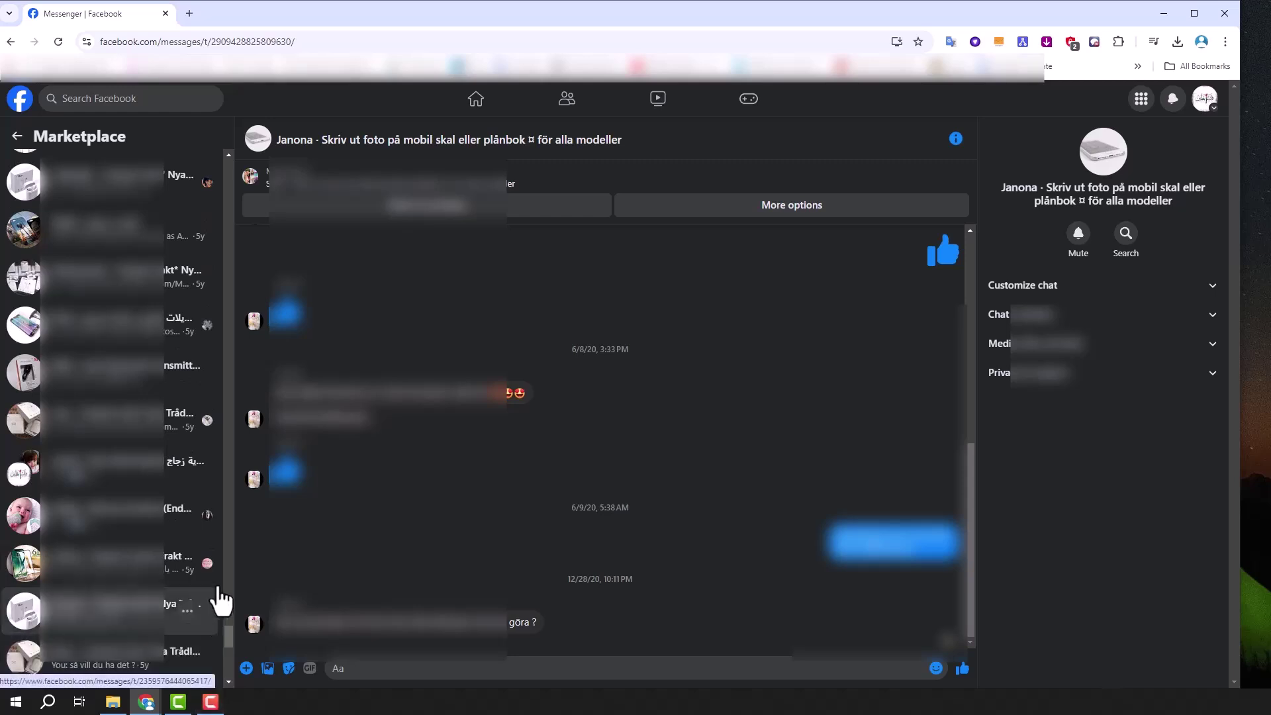
scroll(228, 630, "down", 3)
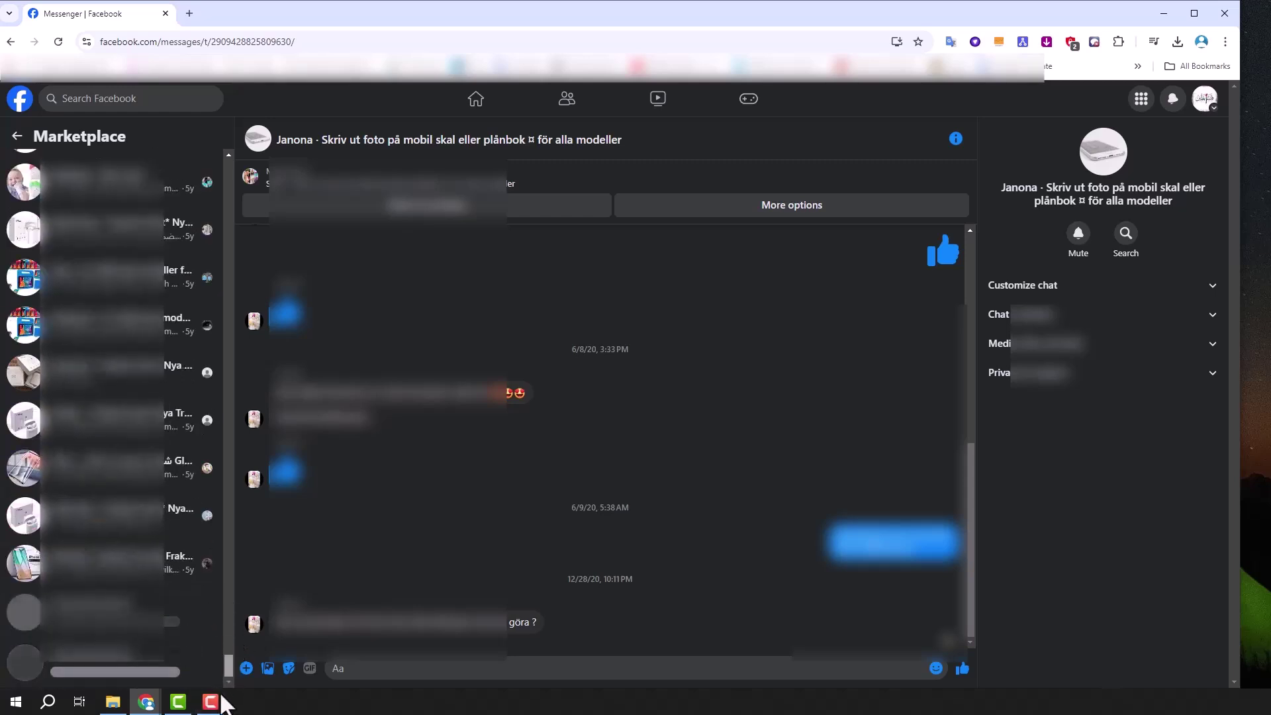